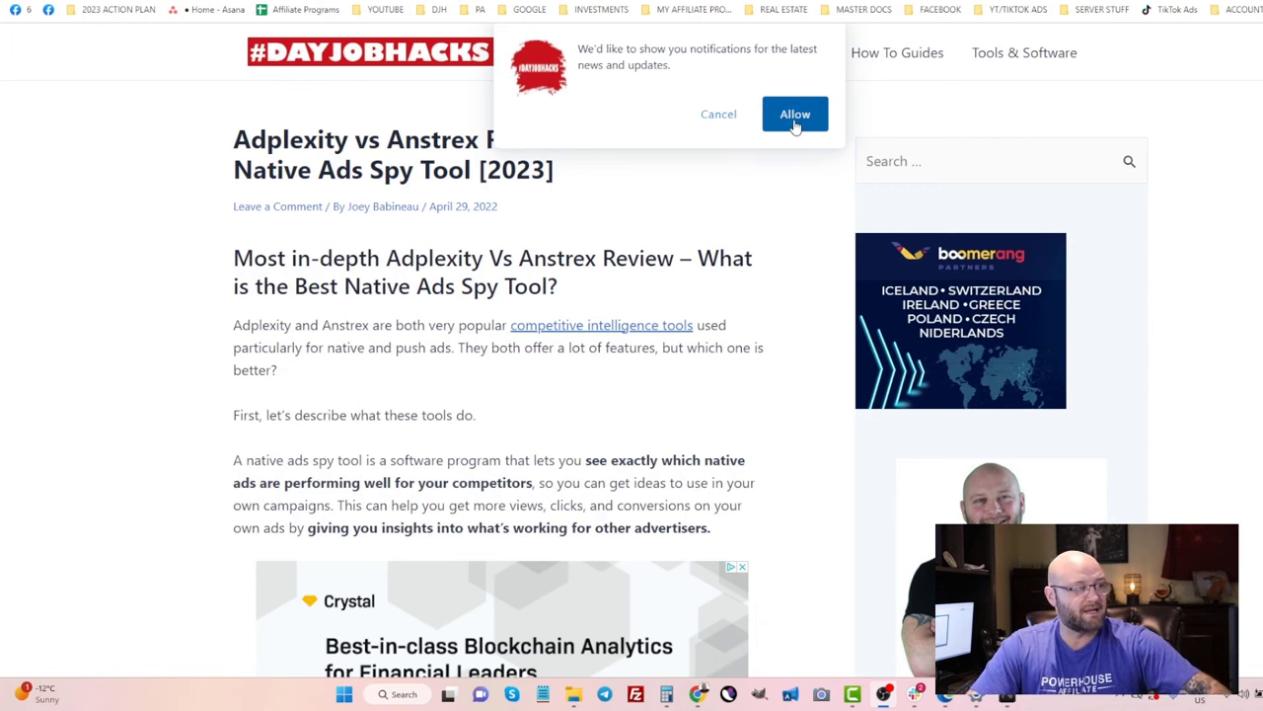
{"action": "scroll", "coordinate": [405, 195], "scroll_direction": "down", "scroll_amount": 1}
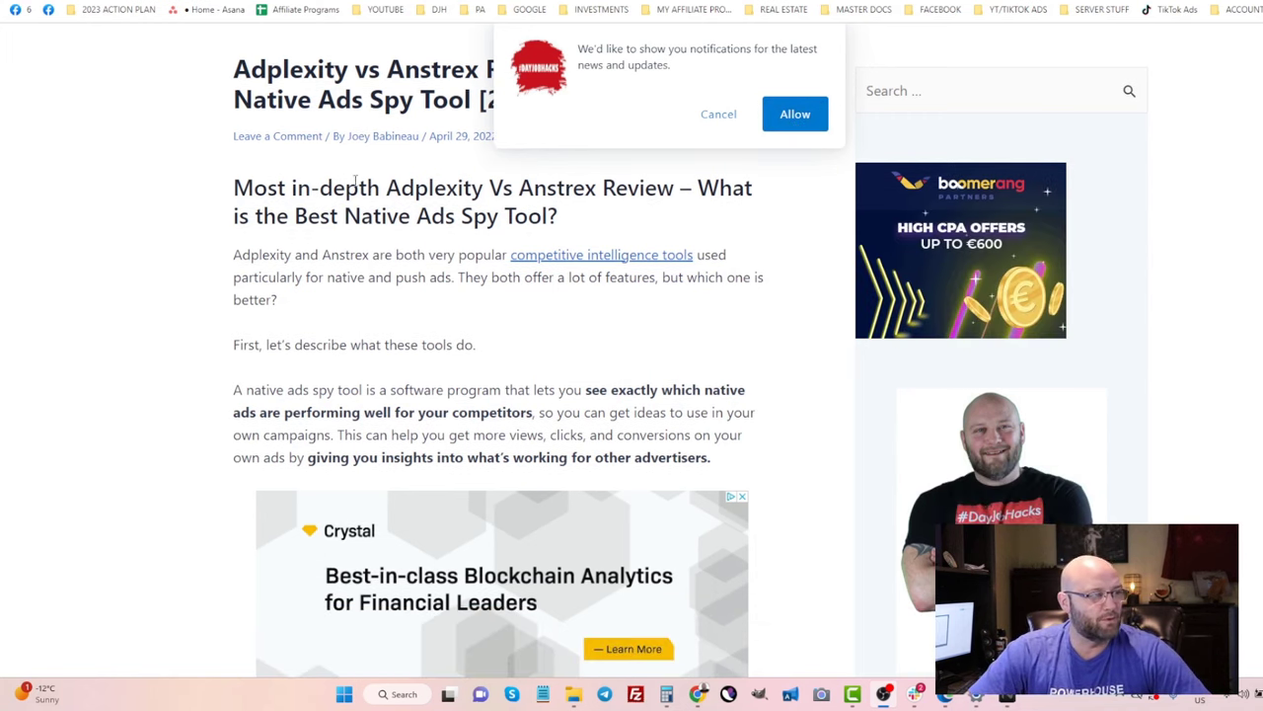
{"action": "left_click_drag", "start_coordinate": [287, 190], "coordinate": [455, 215]}
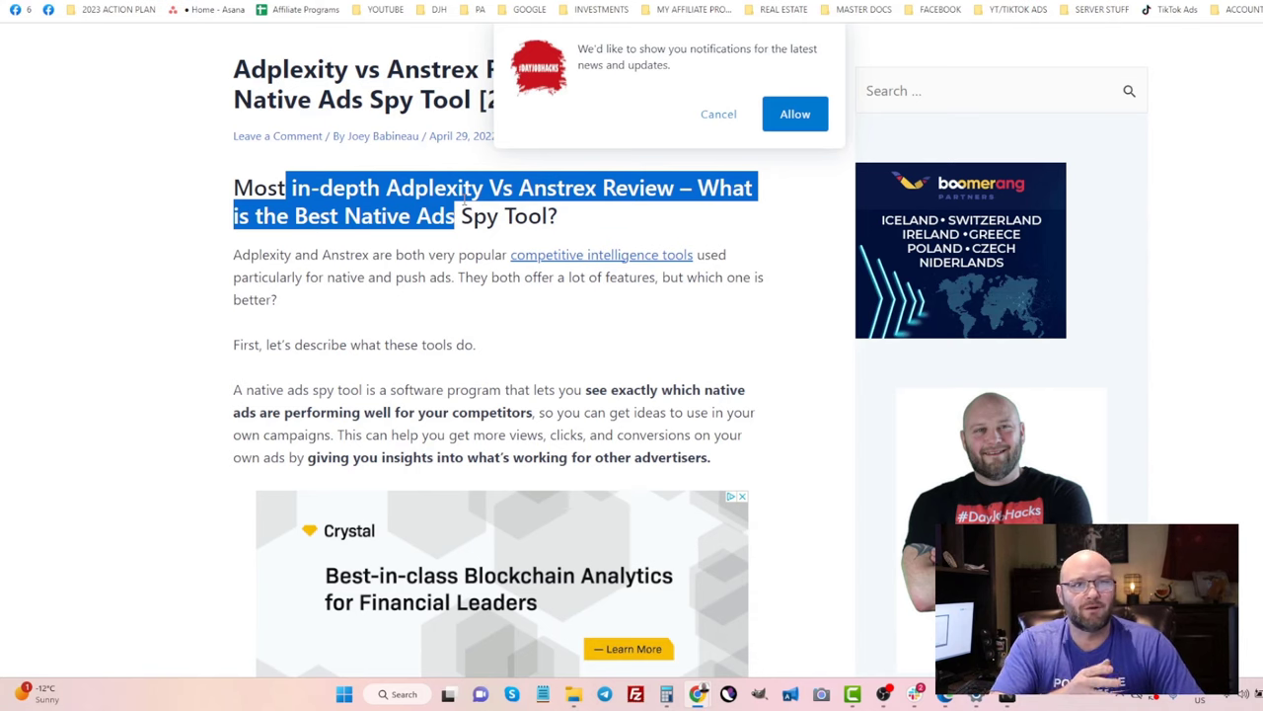
{"action": "scroll", "coordinate": [305, 394], "scroll_direction": "down", "scroll_amount": 1}
{"action": "scroll", "coordinate": [121, 366], "scroll_direction": "down", "scroll_amount": 2}
{"action": "scroll", "coordinate": [121, 366], "scroll_direction": "up", "scroll_amount": 3}
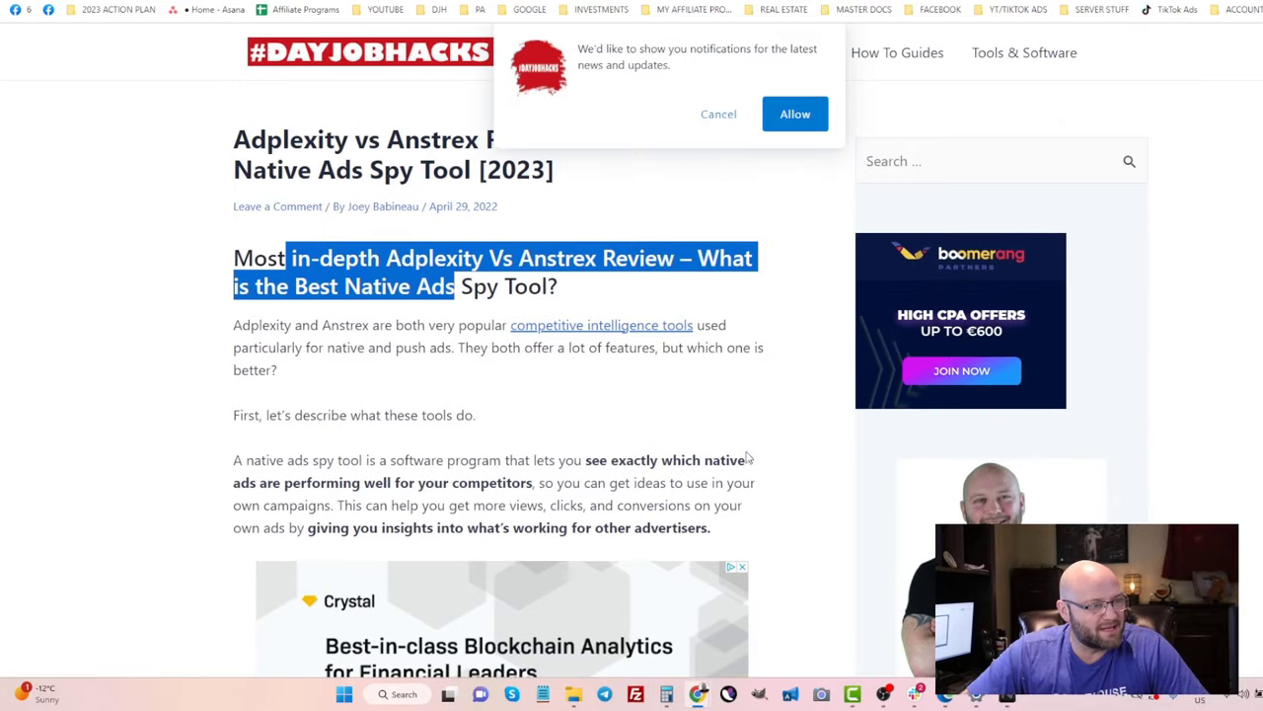
{"action": "left_click", "coordinate": [262, 341]}
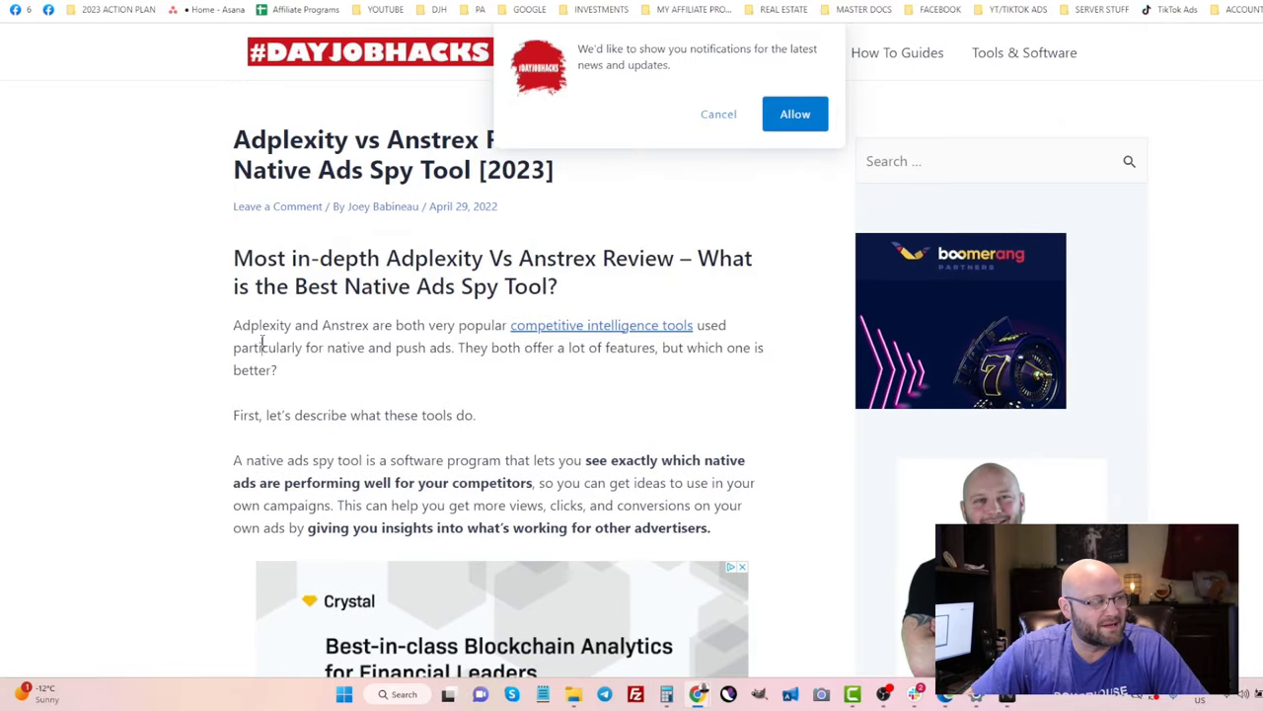
{"action": "mouse_move", "coordinate": [381, 259]}
{"action": "left_mouse_down"}
{"action": "mouse_move", "coordinate": [612, 277]}
{"action": "mouse_move", "coordinate": [359, 258]}
{"action": "left_mouse_up"}
{"action": "left_click", "coordinate": [612, 278]}
{"action": "left_click", "coordinate": [364, 249]}
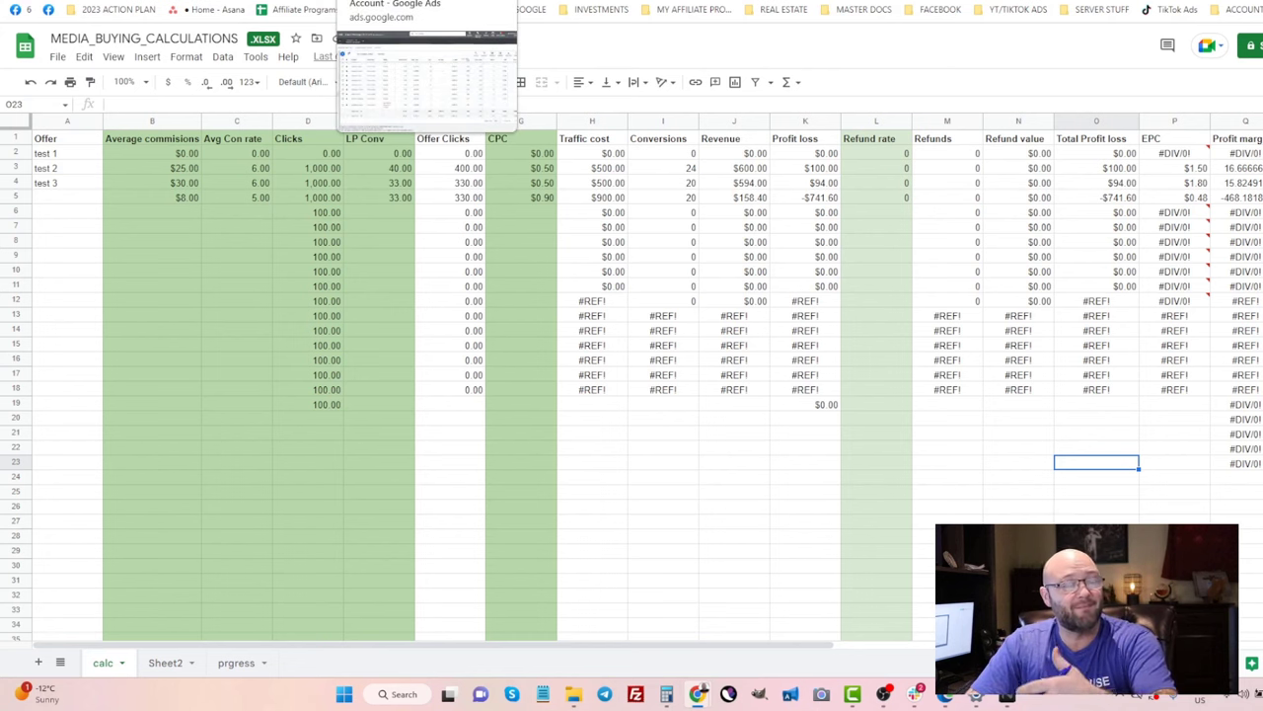
Bring up the Google Ads search keywords report listing the Adplexity and Anstrex keywords.
{"action": "left_click", "coordinate": [426, 1]}
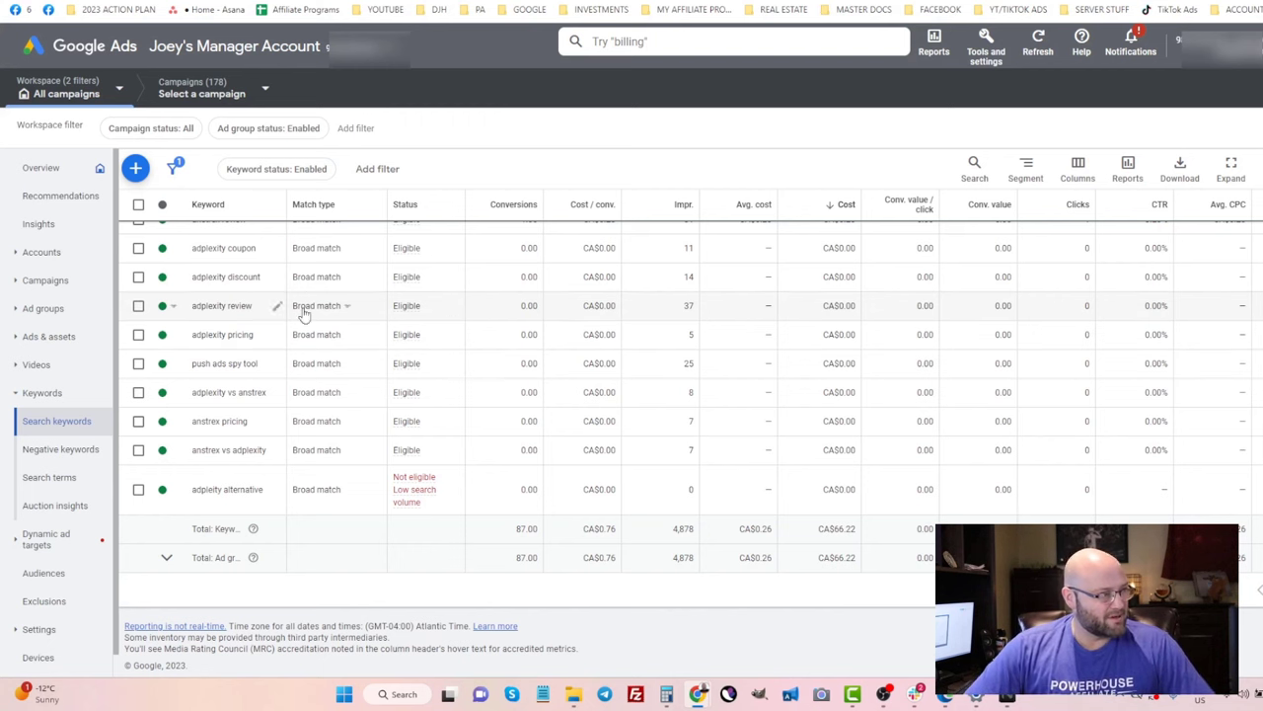
Return to the media-buying spreadsheet and select cell B2 for the commission.
{"action": "key", "text": "ctrl+Tab"}
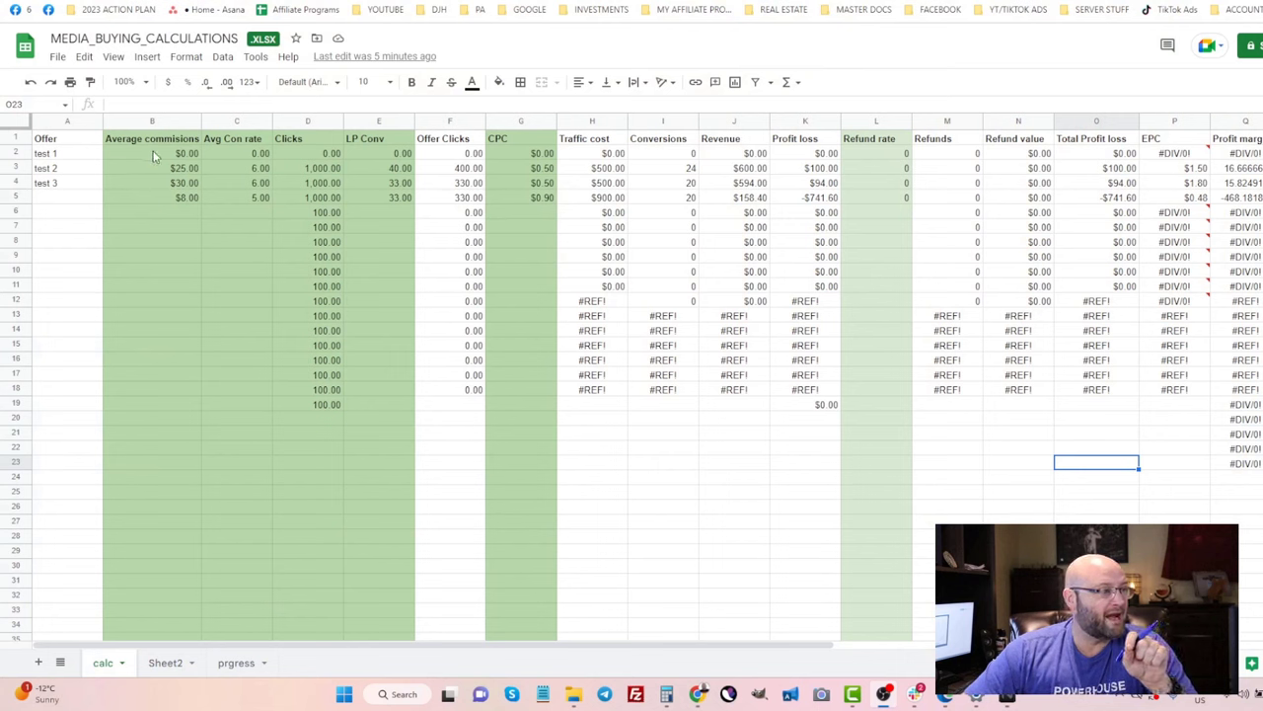
{"action": "left_click", "coordinate": [153, 155]}
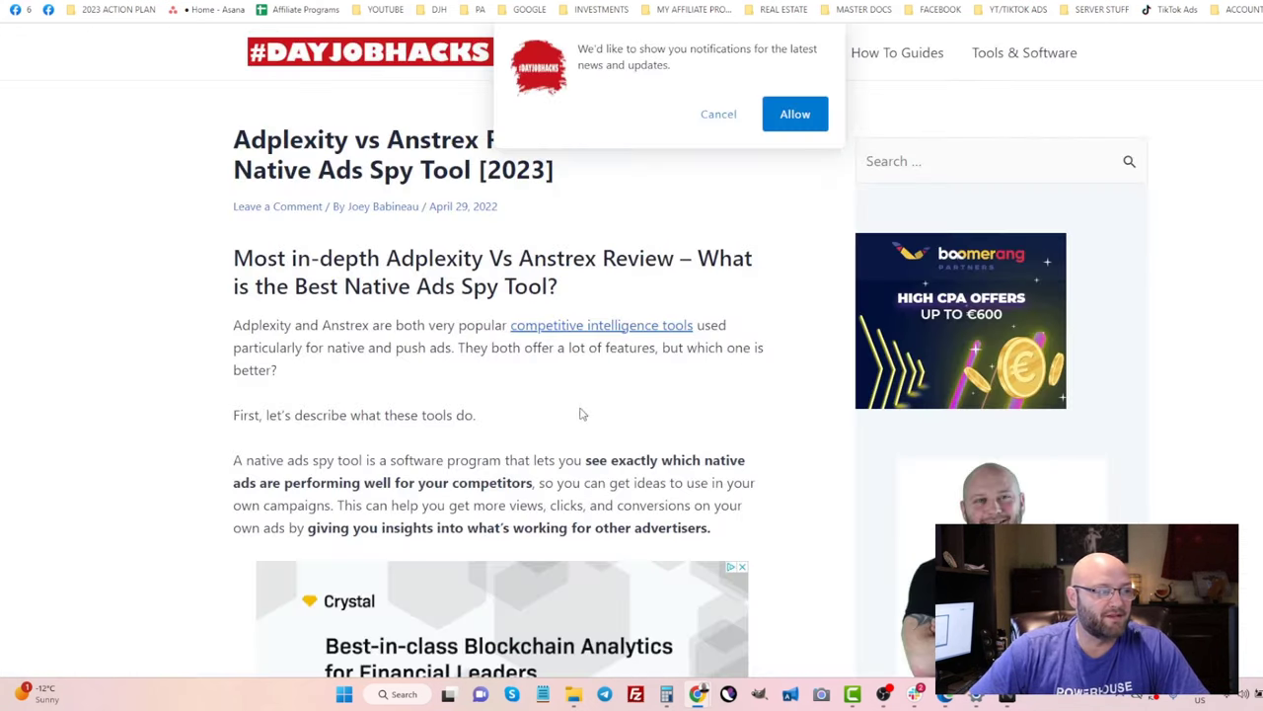
Scroll the dayjobhacks review down to Adplexity's Spy Tool Ad Types section.
{"action": "scroll", "coordinate": [465, 500], "scroll_direction": "down", "scroll_amount": 9}
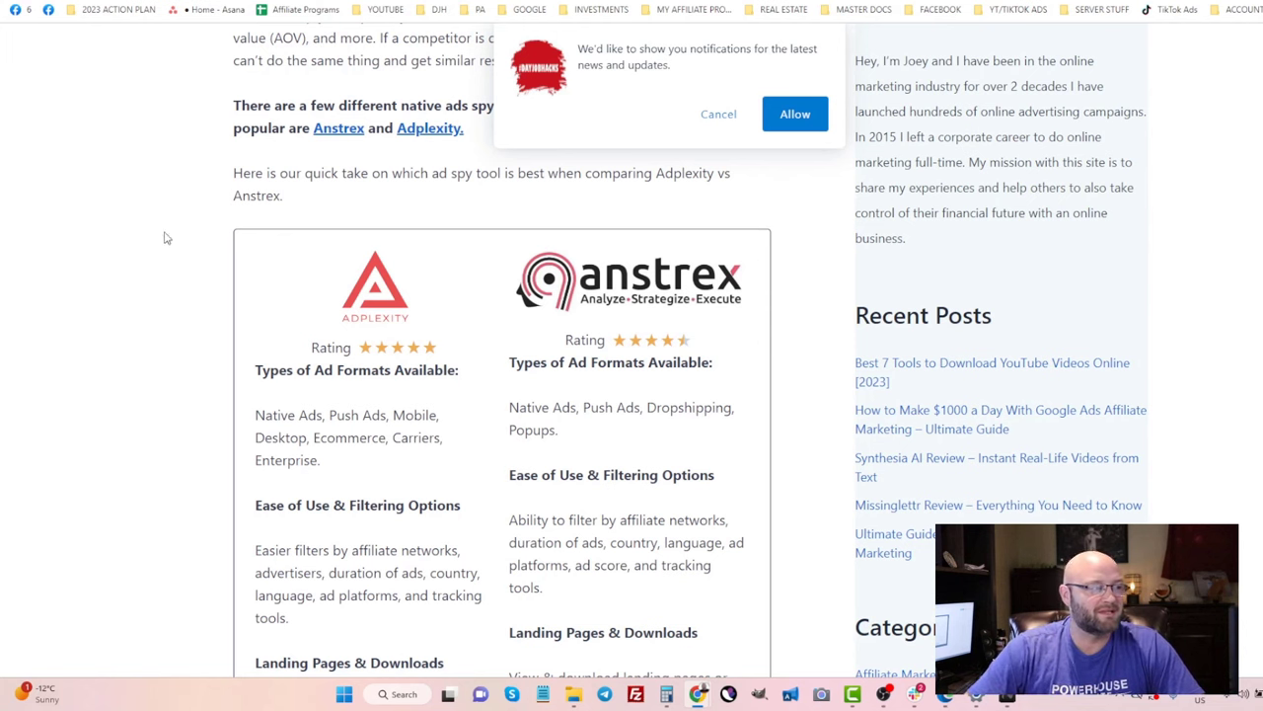
{"action": "scroll", "coordinate": [248, 325], "scroll_direction": "down", "scroll_amount": 6}
{"action": "scroll", "coordinate": [255, 325], "scroll_direction": "down", "scroll_amount": 2}
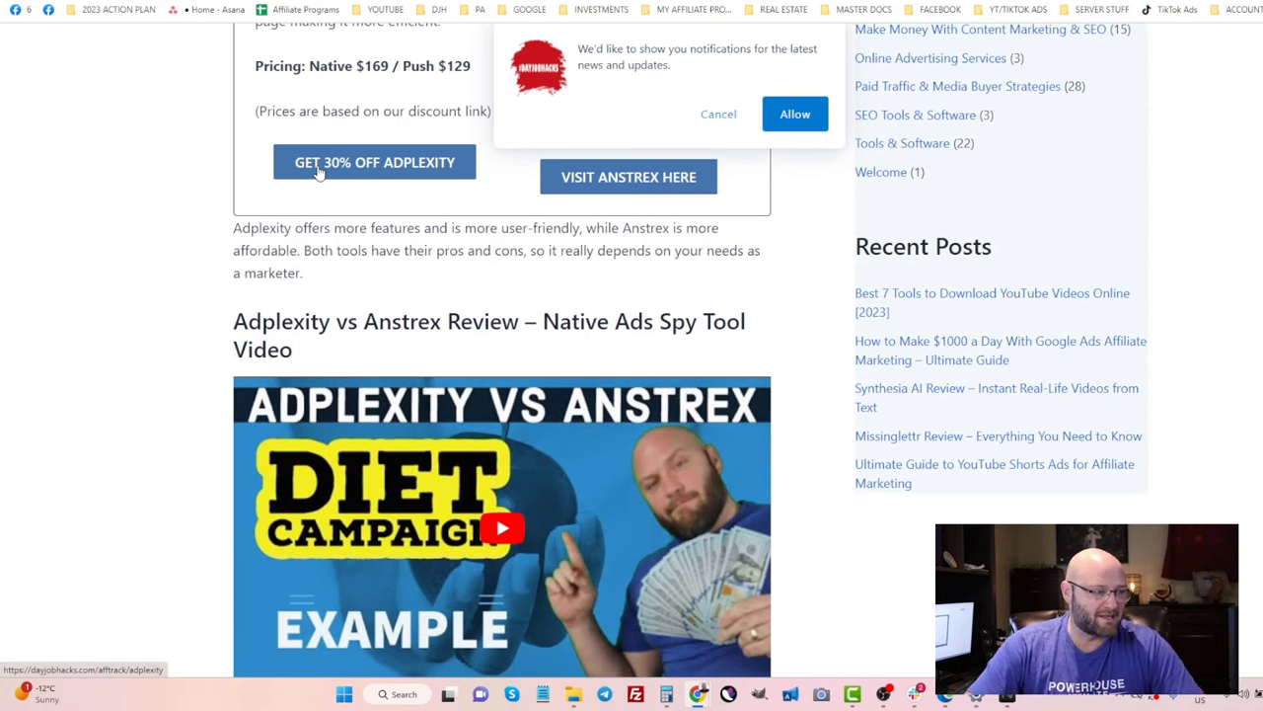
{"action": "scroll", "coordinate": [273, 213], "scroll_direction": "down", "scroll_amount": 11}
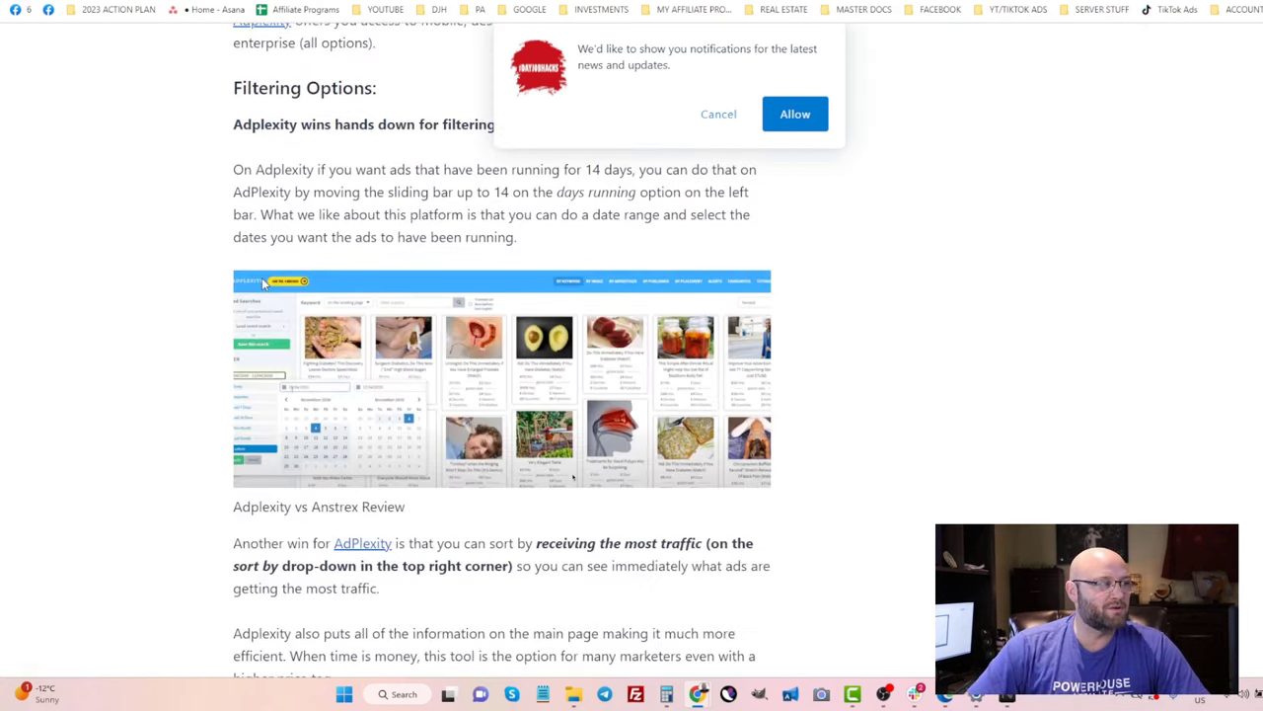
{"action": "scroll", "coordinate": [264, 284], "scroll_direction": "up", "scroll_amount": 4}
{"action": "scroll", "coordinate": [266, 345], "scroll_direction": "down", "scroll_amount": 1}
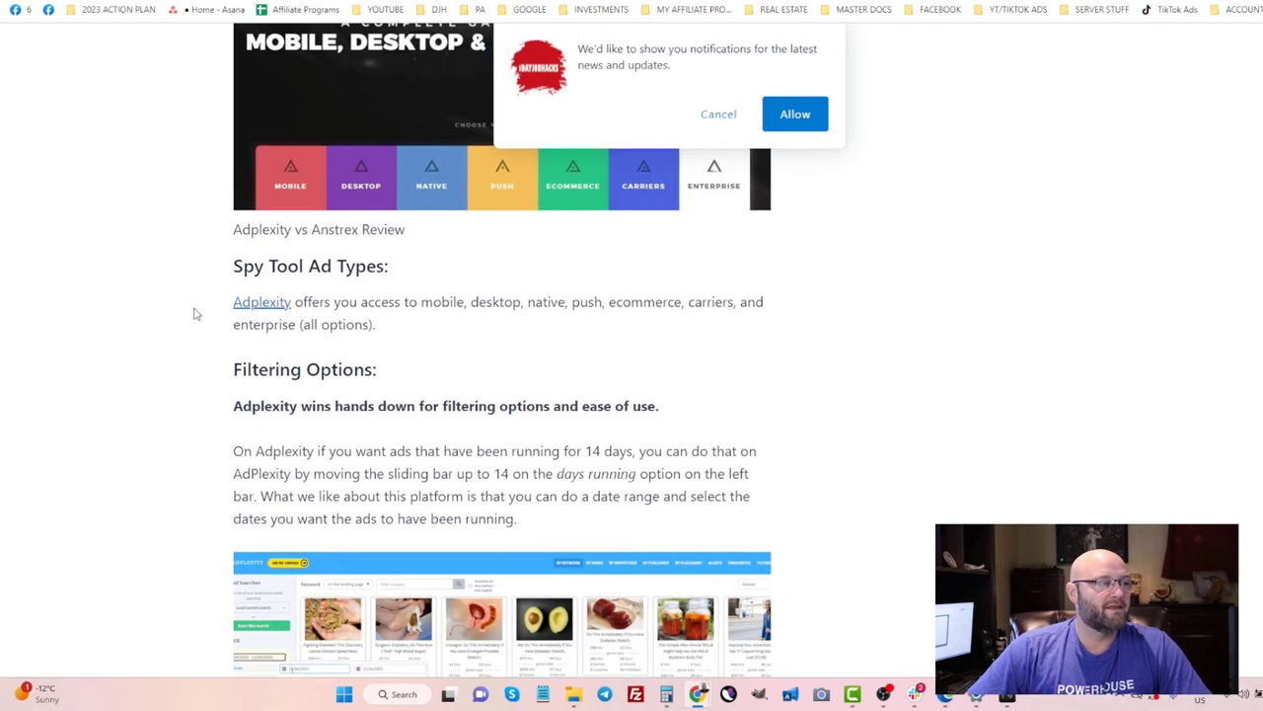
{"action": "left_click_drag", "start_coordinate": [234, 277], "coordinate": [381, 335]}
{"action": "left_click", "coordinate": [382, 335]}
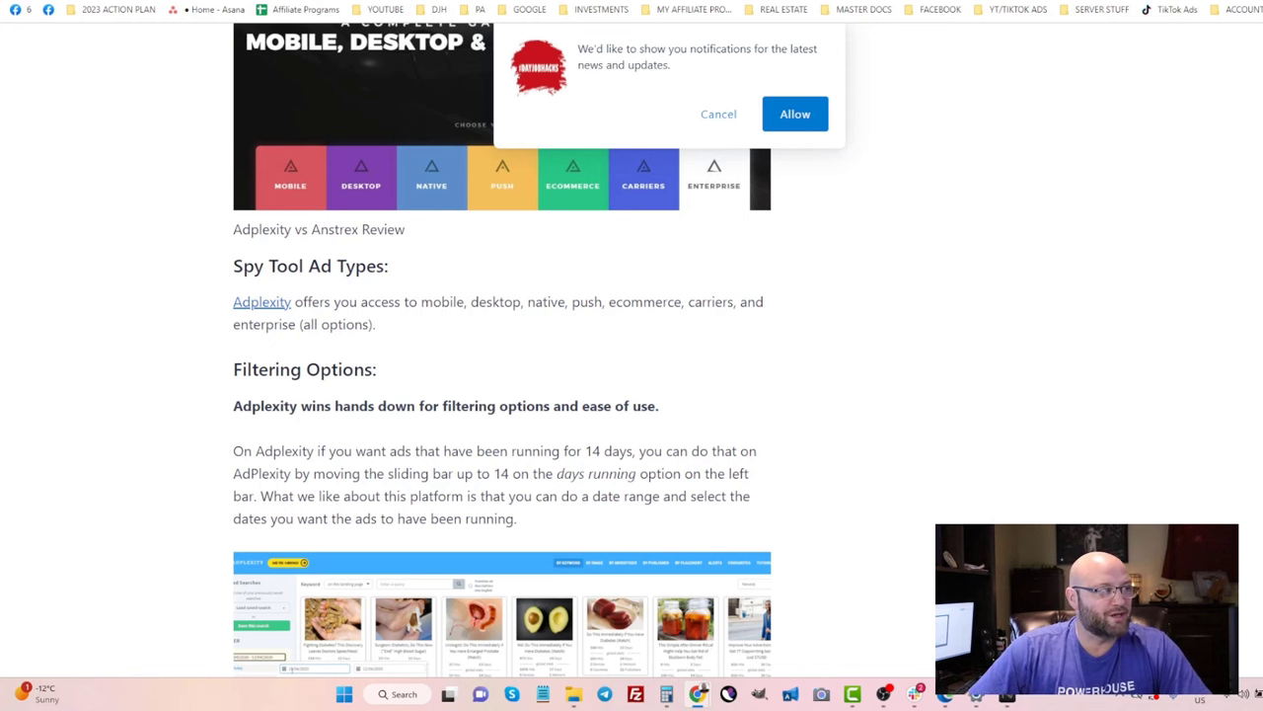
Enter 85 as test 1's commission in B2 and 2 as its conversion rate in C2.
{"action": "key", "text": "ctrl+Tab"}
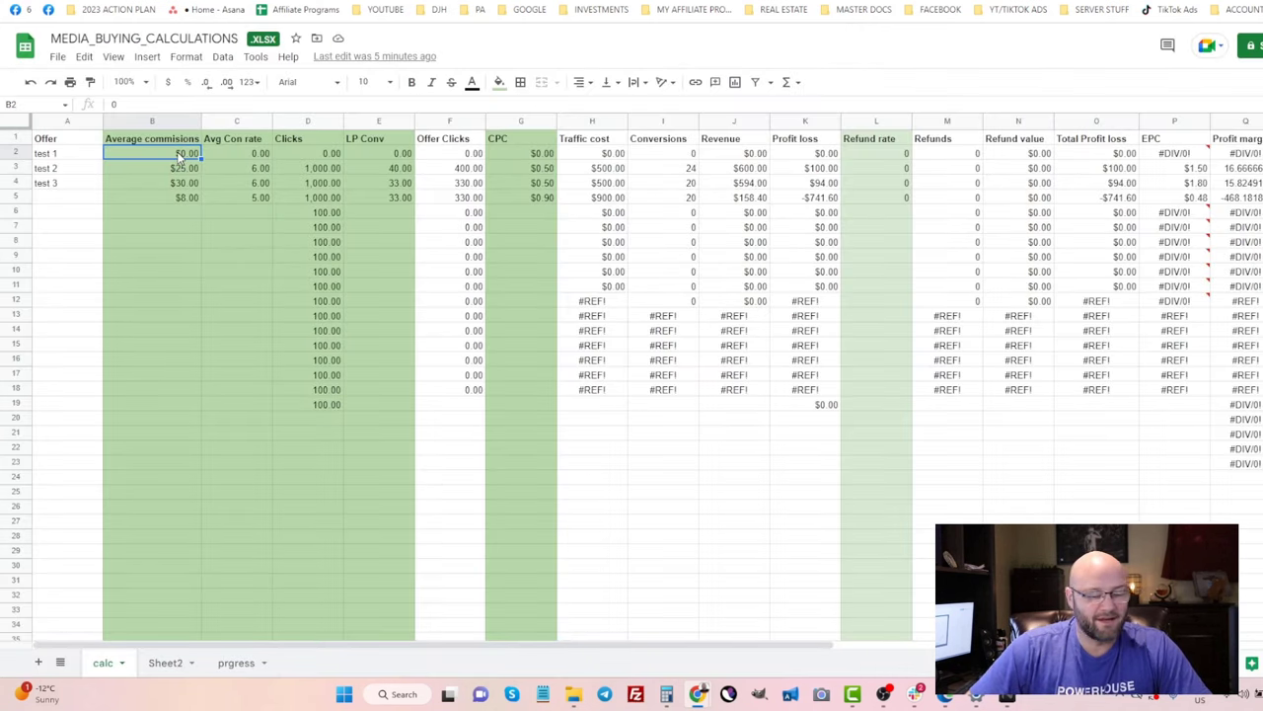
{"action": "type", "text": "85"}
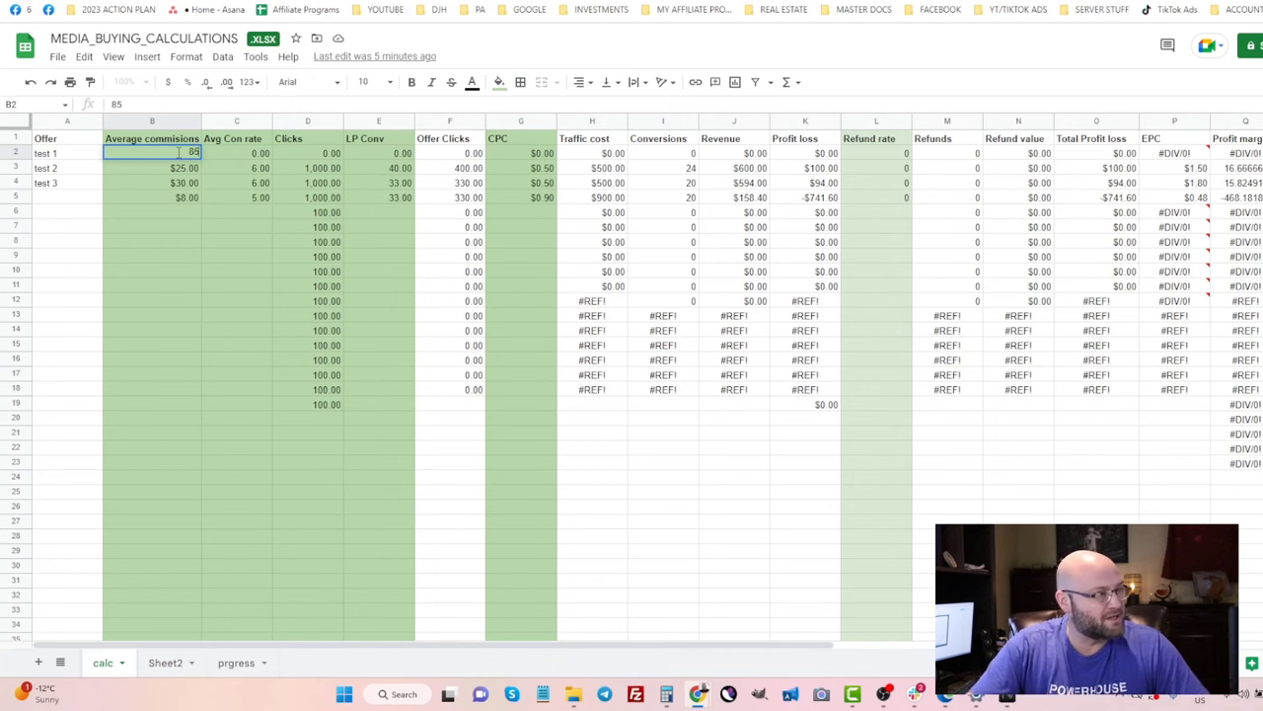
{"action": "left_click", "coordinate": [175, 260]}
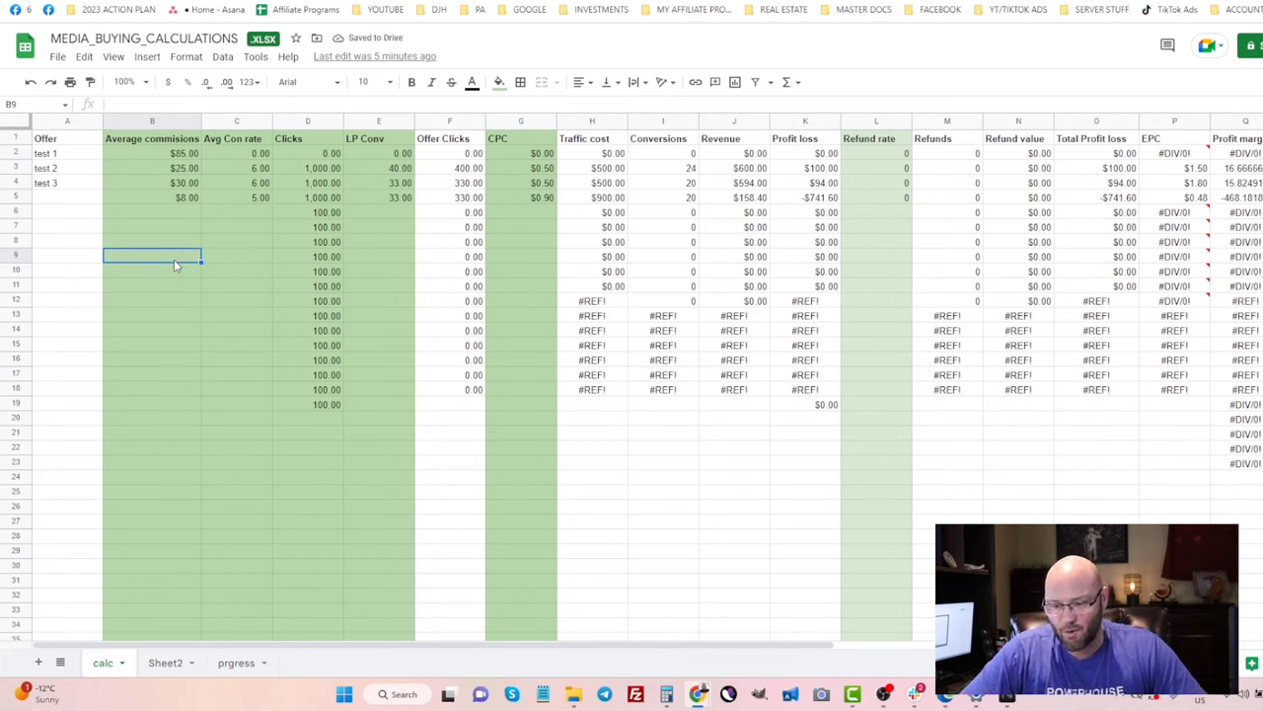
{"action": "left_click", "coordinate": [242, 156]}
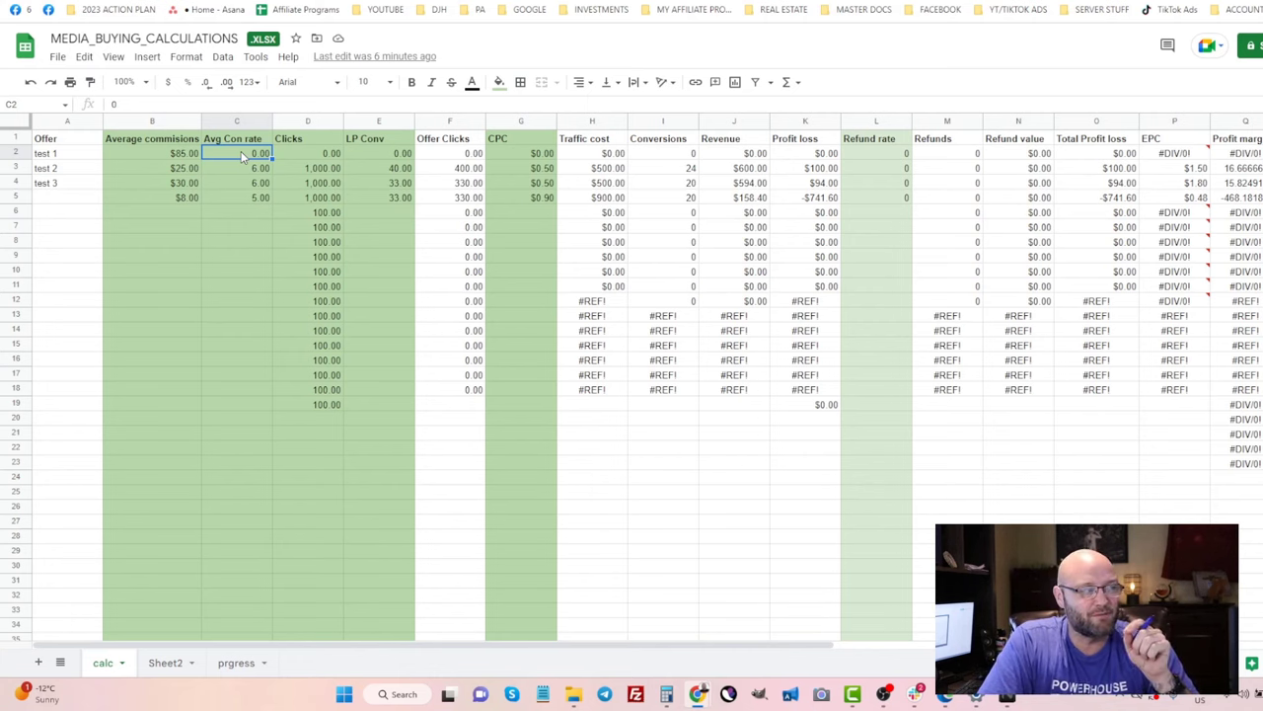
{"action": "type", "text": "2"}
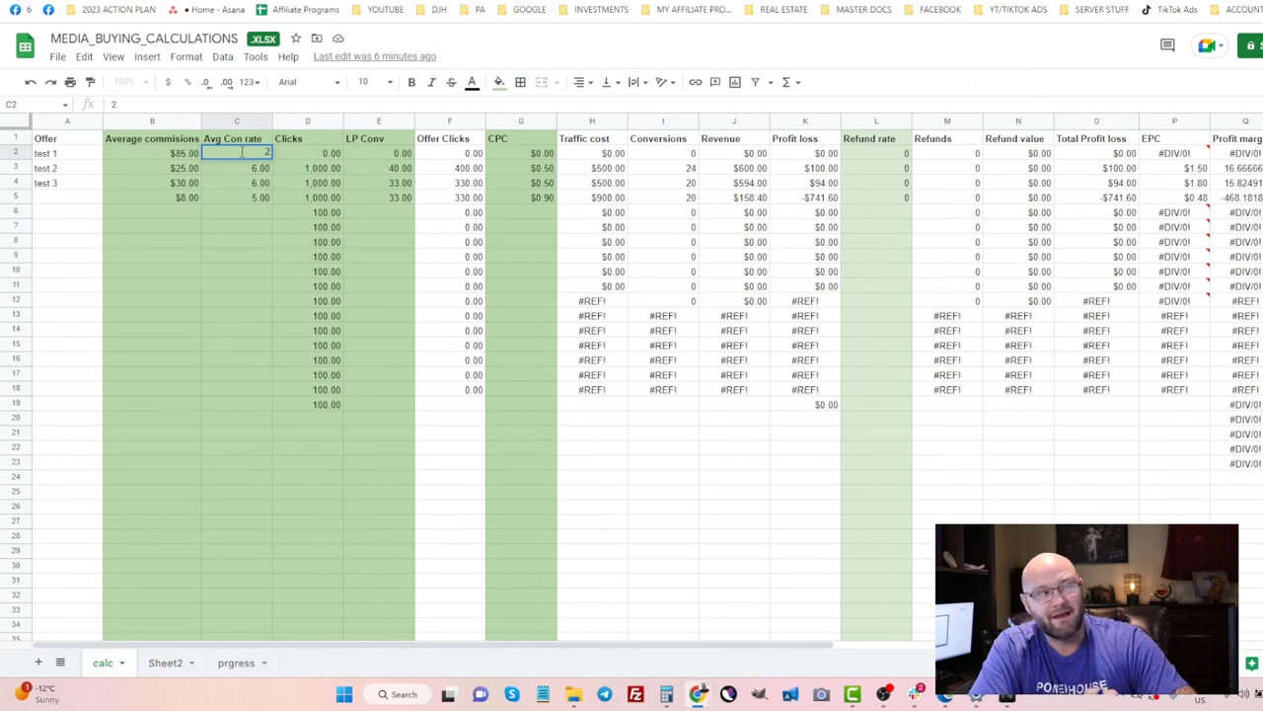
{"action": "left_click", "coordinate": [242, 227]}
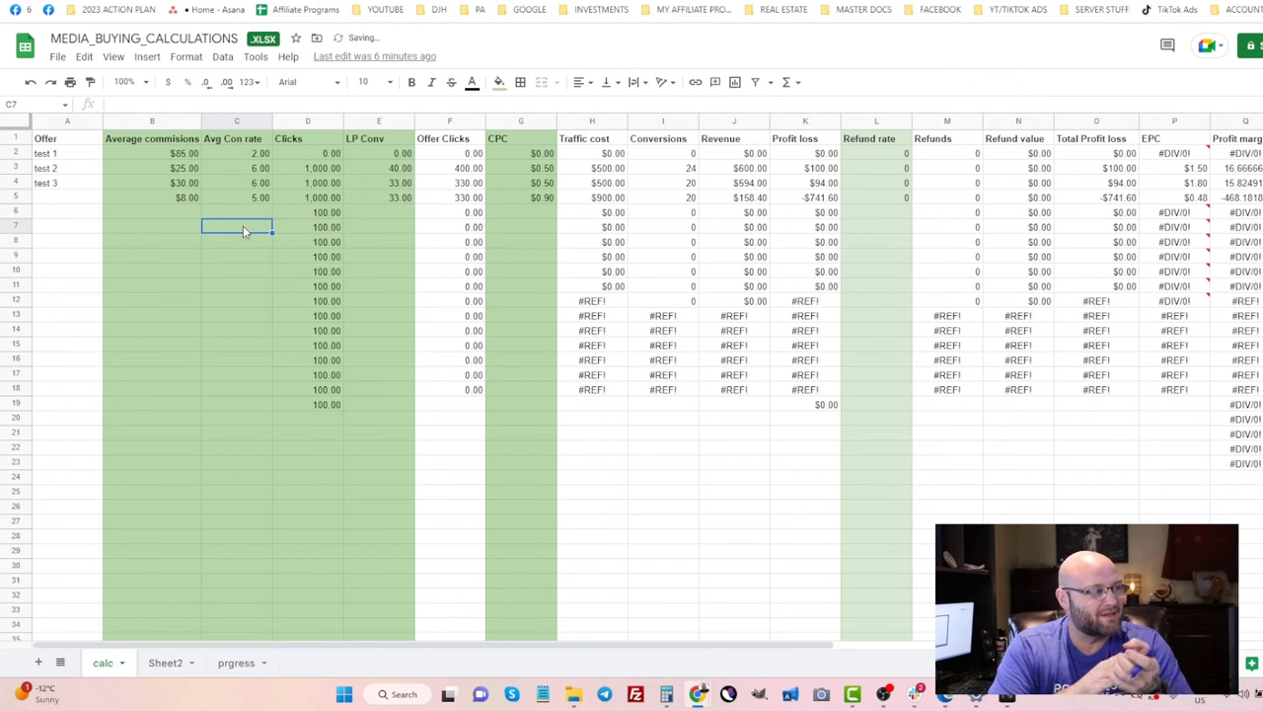
Record 255 clicks for test 1 in D2 after checking the Google Ads report.
{"action": "left_click", "coordinate": [292, 156]}
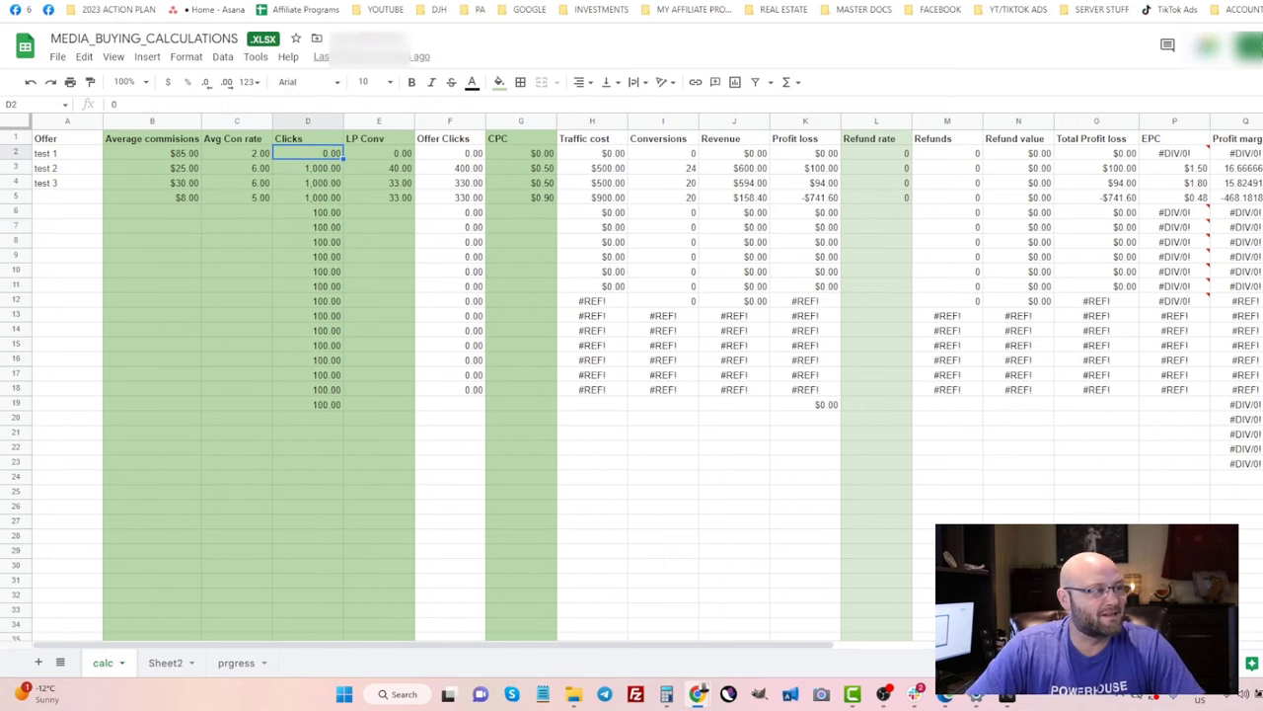
{"action": "key", "text": "ctrl+Tab"}
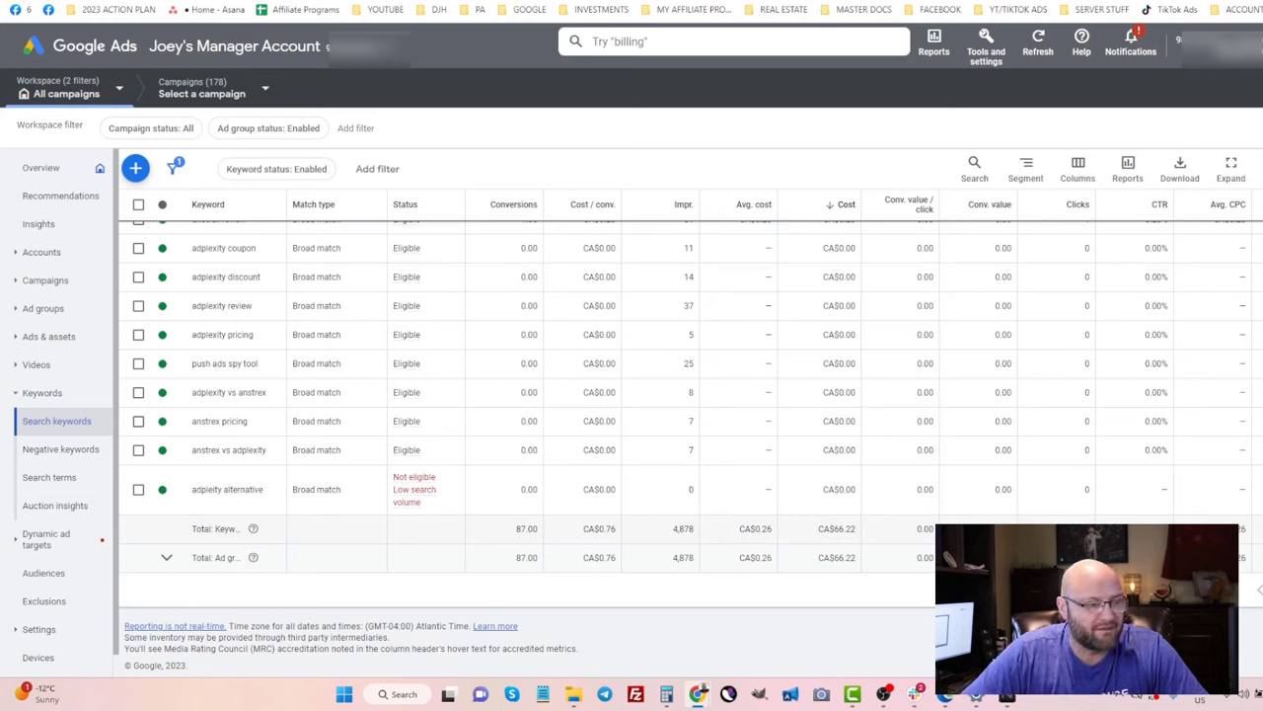
{"action": "key", "text": "ctrl+Tab"}
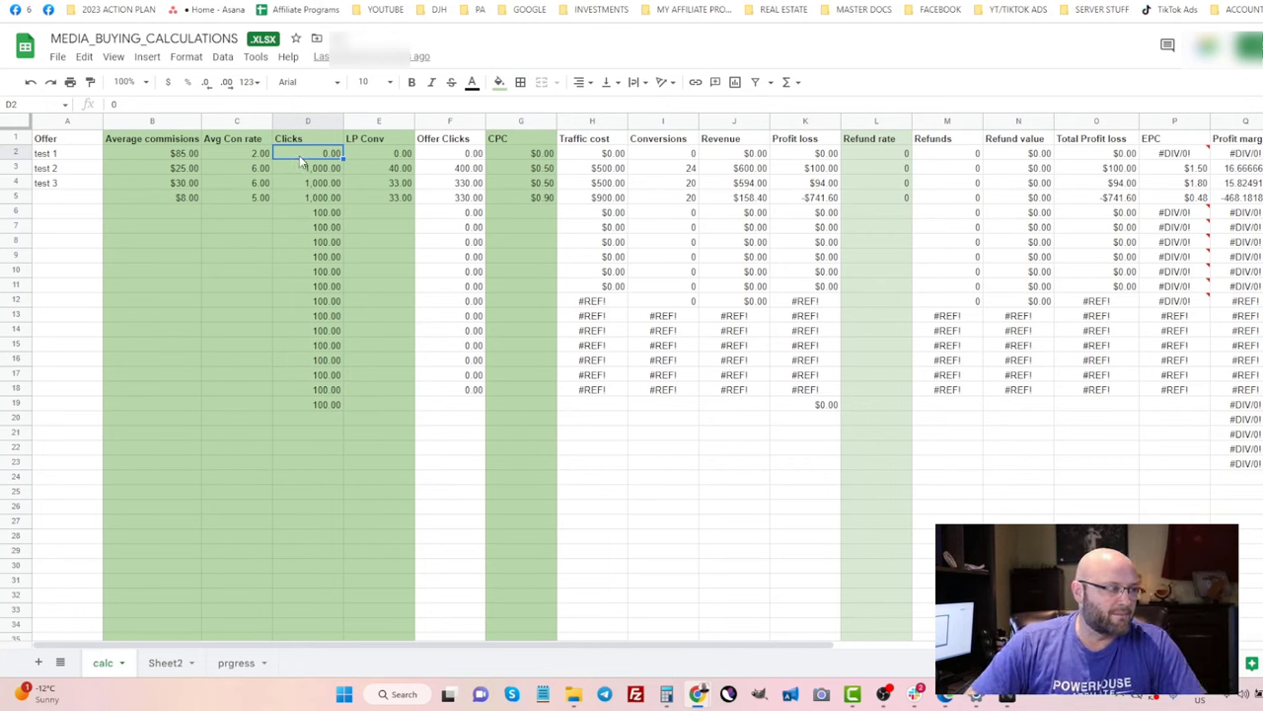
{"action": "type", "text": "25"}
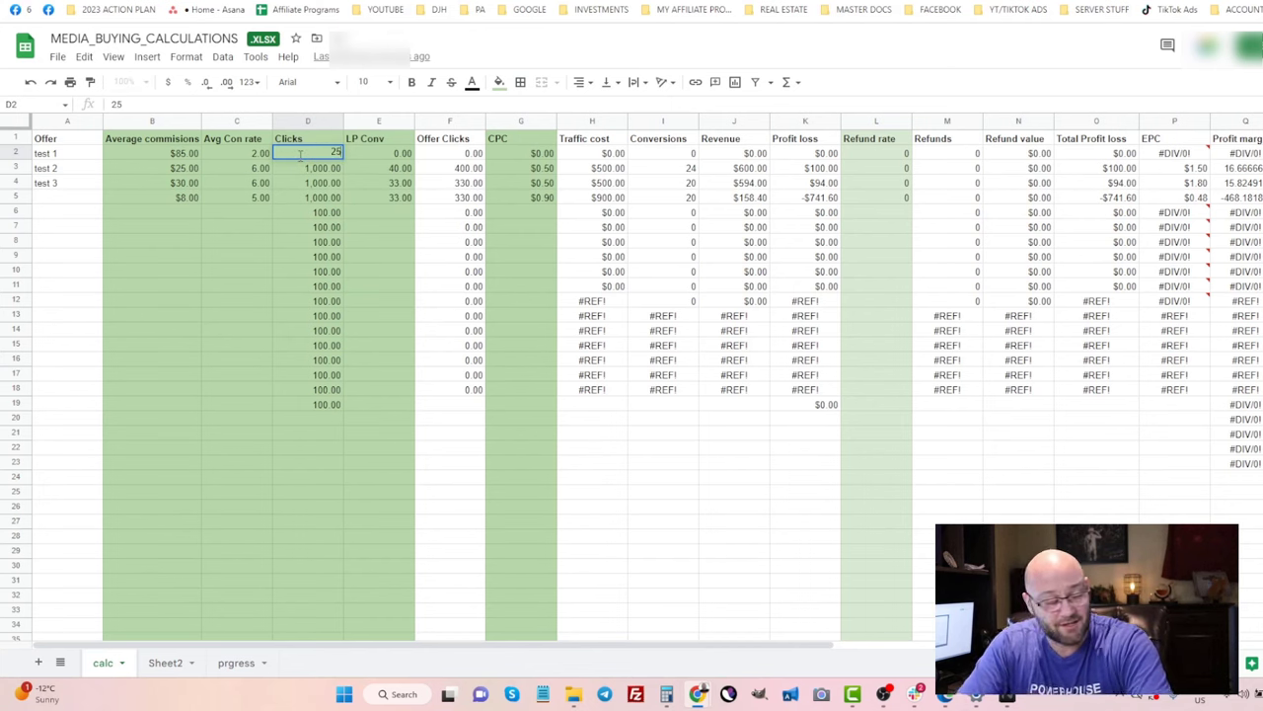
{"action": "type", "text": "5"}
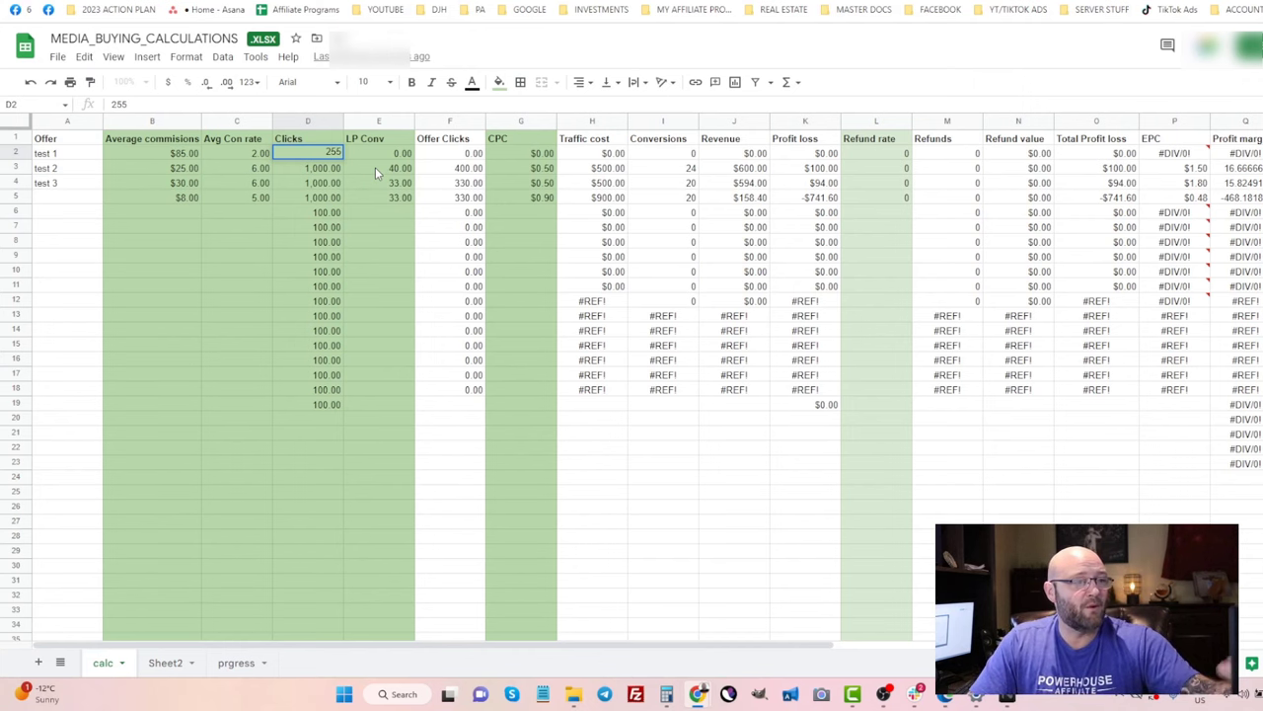
{"action": "left_click", "coordinate": [367, 289]}
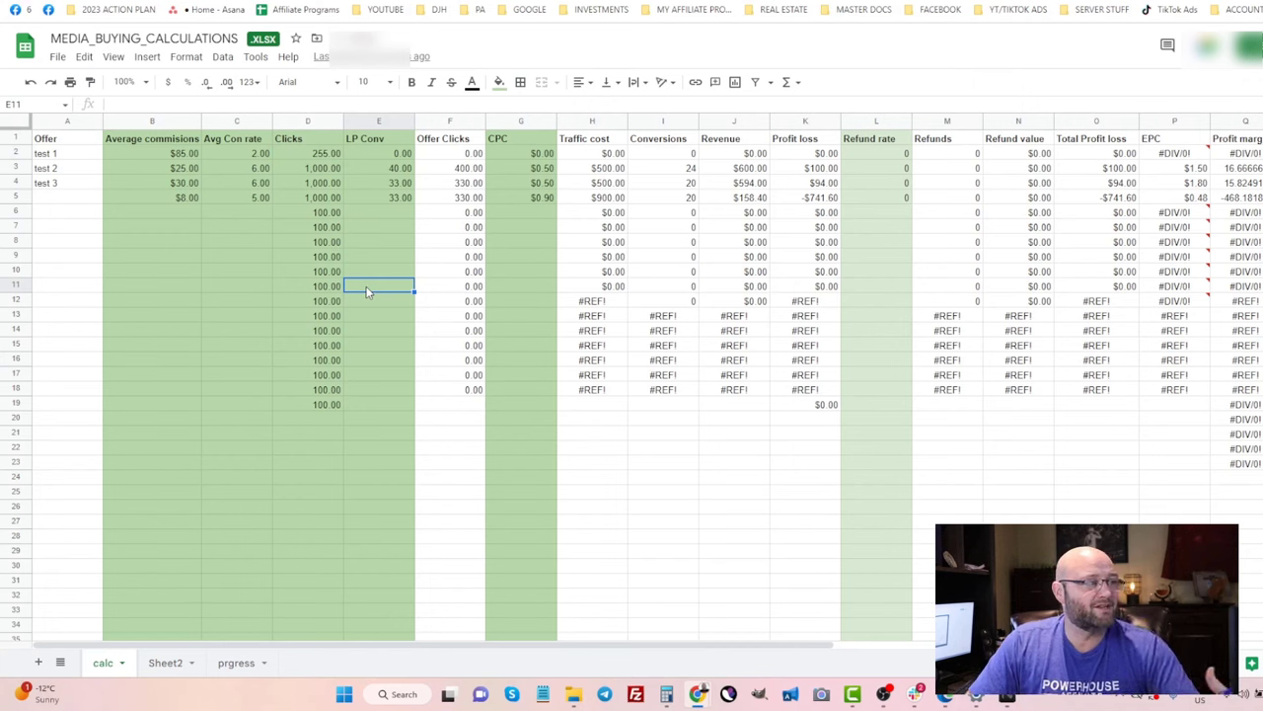
{"action": "left_click", "coordinate": [385, 154]}
{"action": "key", "text": "ctrl+Tab"}
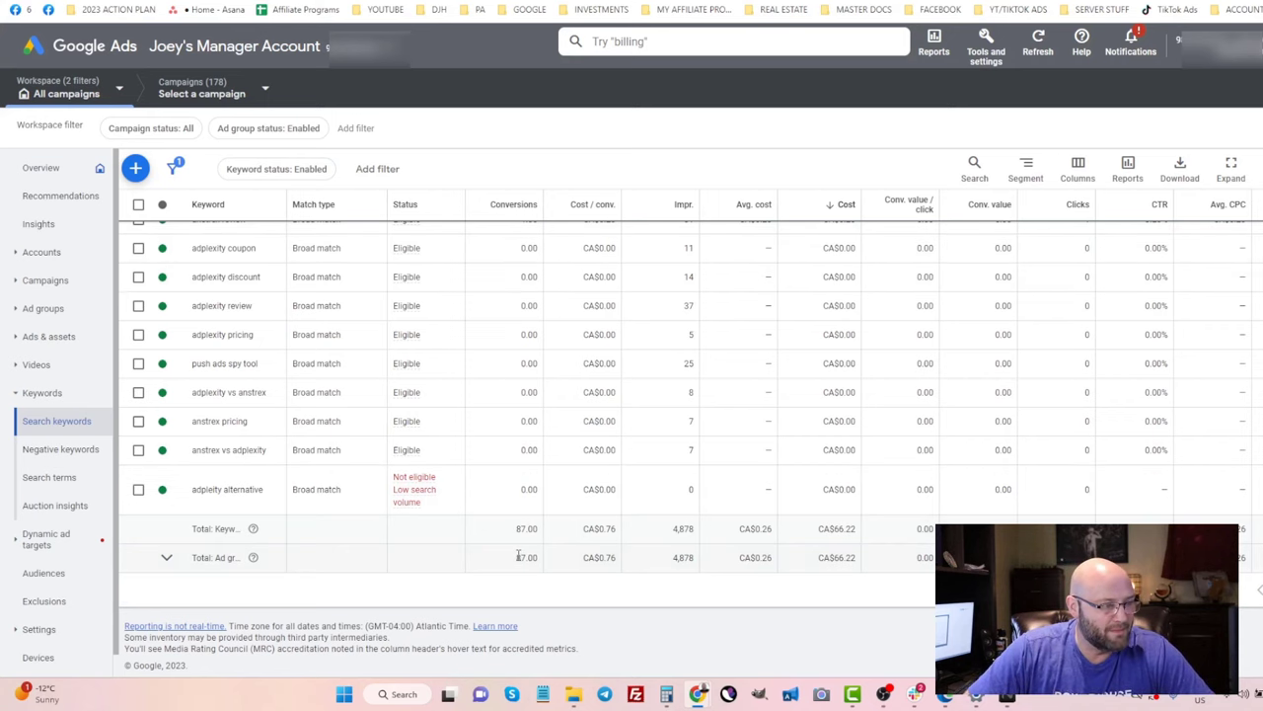
Highlight the 87.00 total conversions figure in the Google Ads keywords report.
{"action": "left_click_drag", "start_coordinate": [512, 530], "coordinate": [541, 535]}
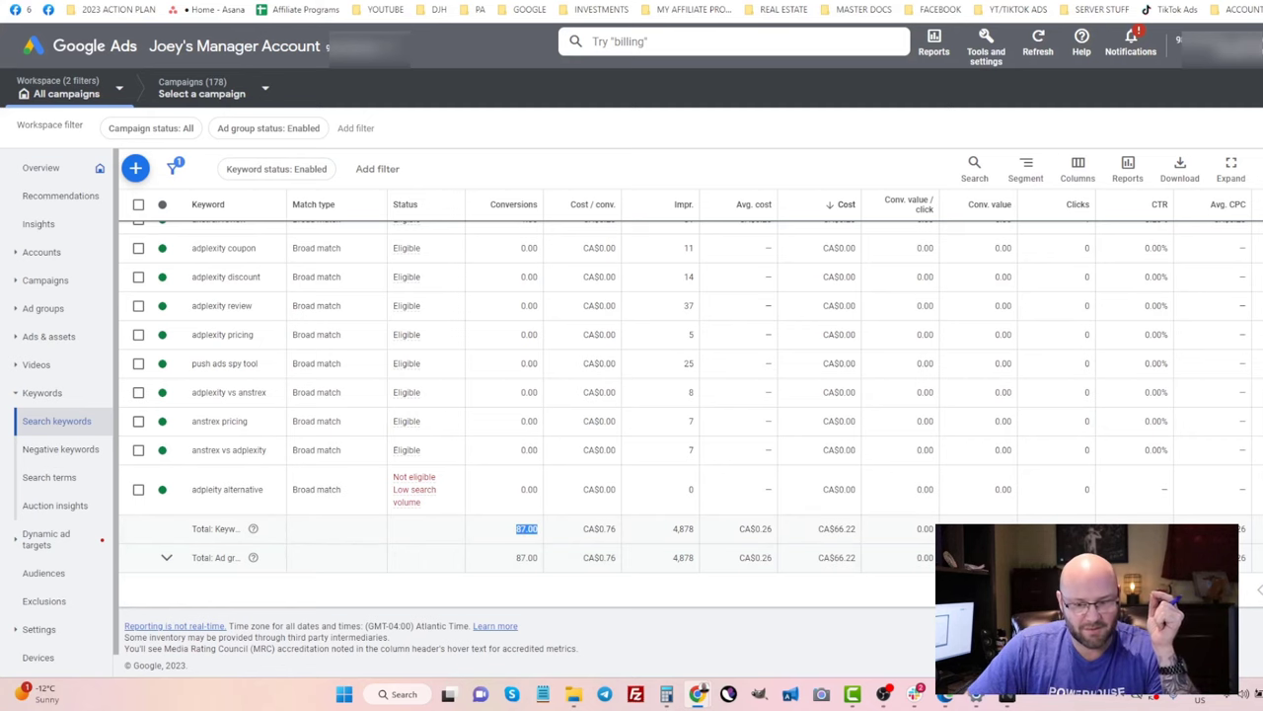
Compute 87 ÷ 255 in Calculator (about 0.3412) and mark the 34 in the result.
{"action": "key", "text": "alt+Tab"}
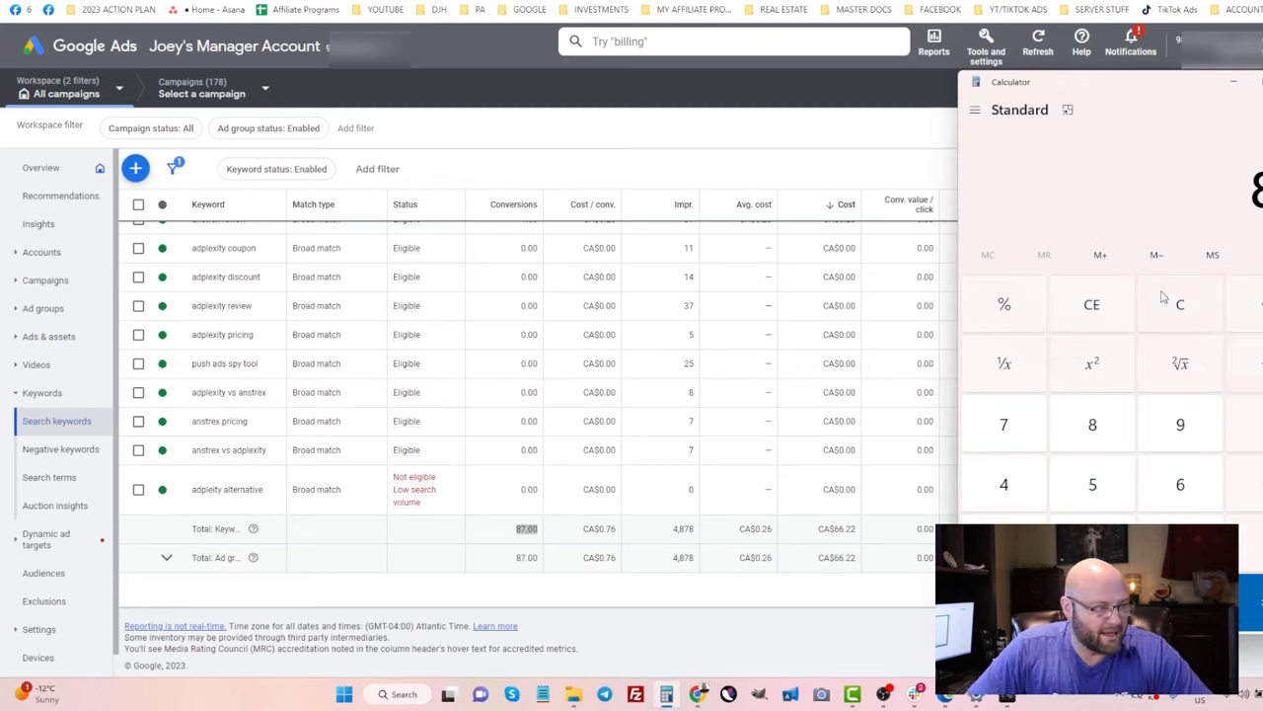
{"action": "key", "text": "Escape"}
{"action": "type", "text": "25"}
{"action": "key", "text": "Return"}
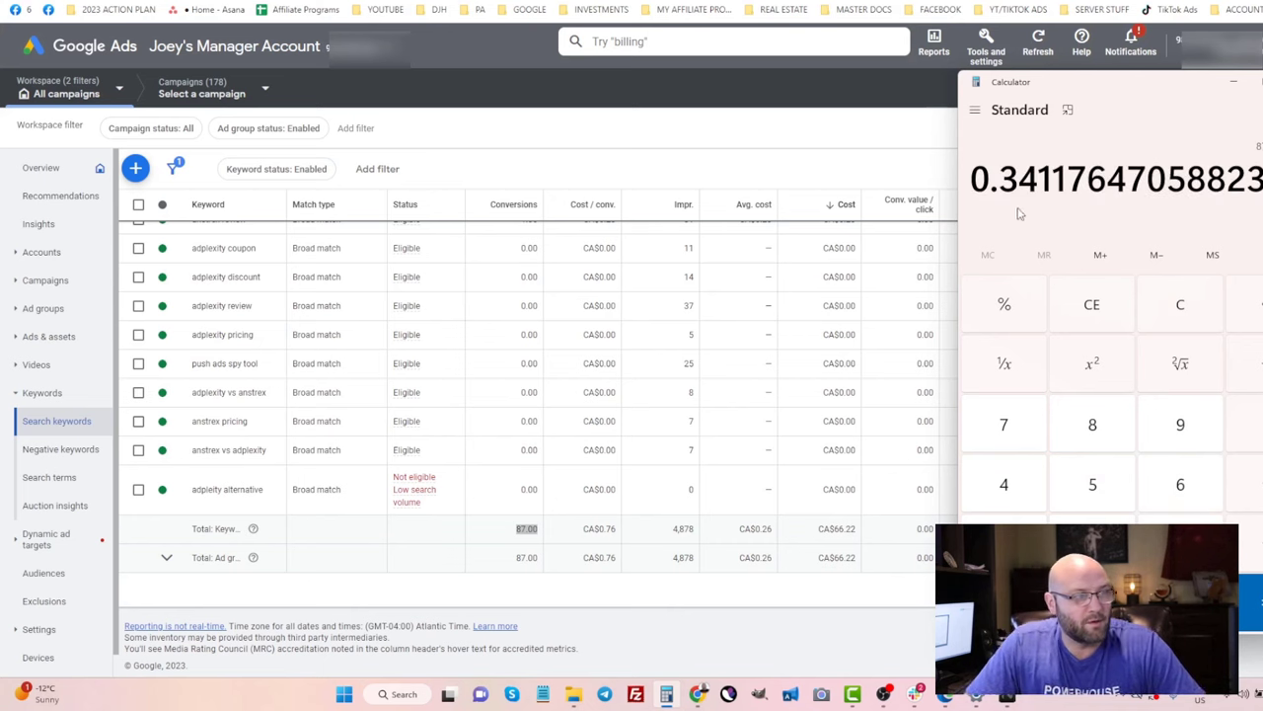
{"action": "left_click_drag", "start_coordinate": [1038, 178], "coordinate": [999, 180]}
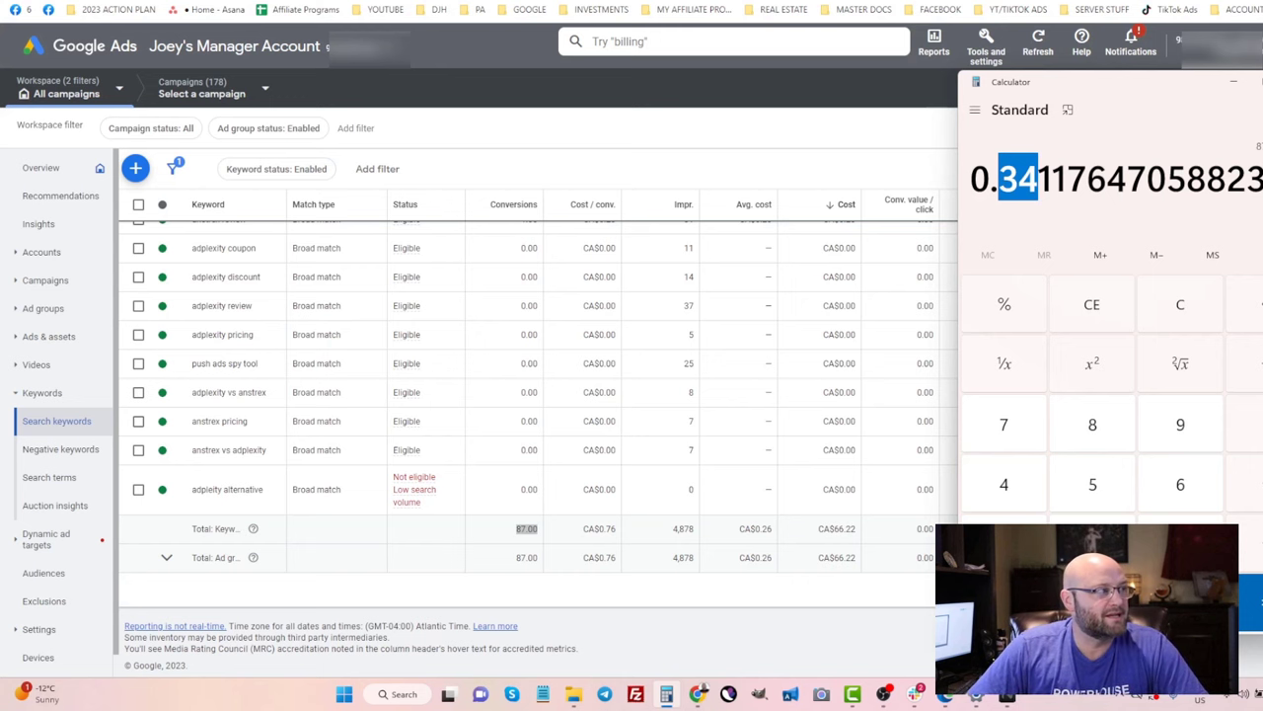
{"action": "key", "text": "alt+Tab"}
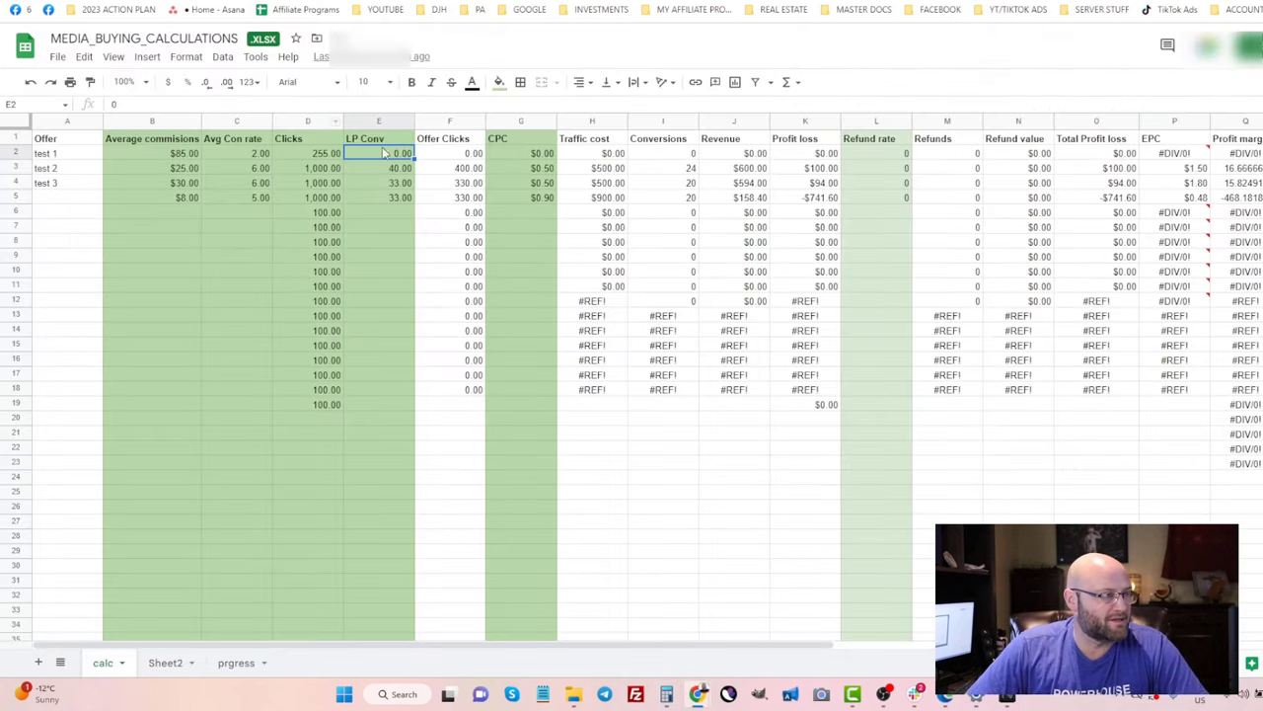
Enter 34 as test 1's LP Conv in E2, giving 86.70 offer clicks.
{"action": "type", "text": "34"}
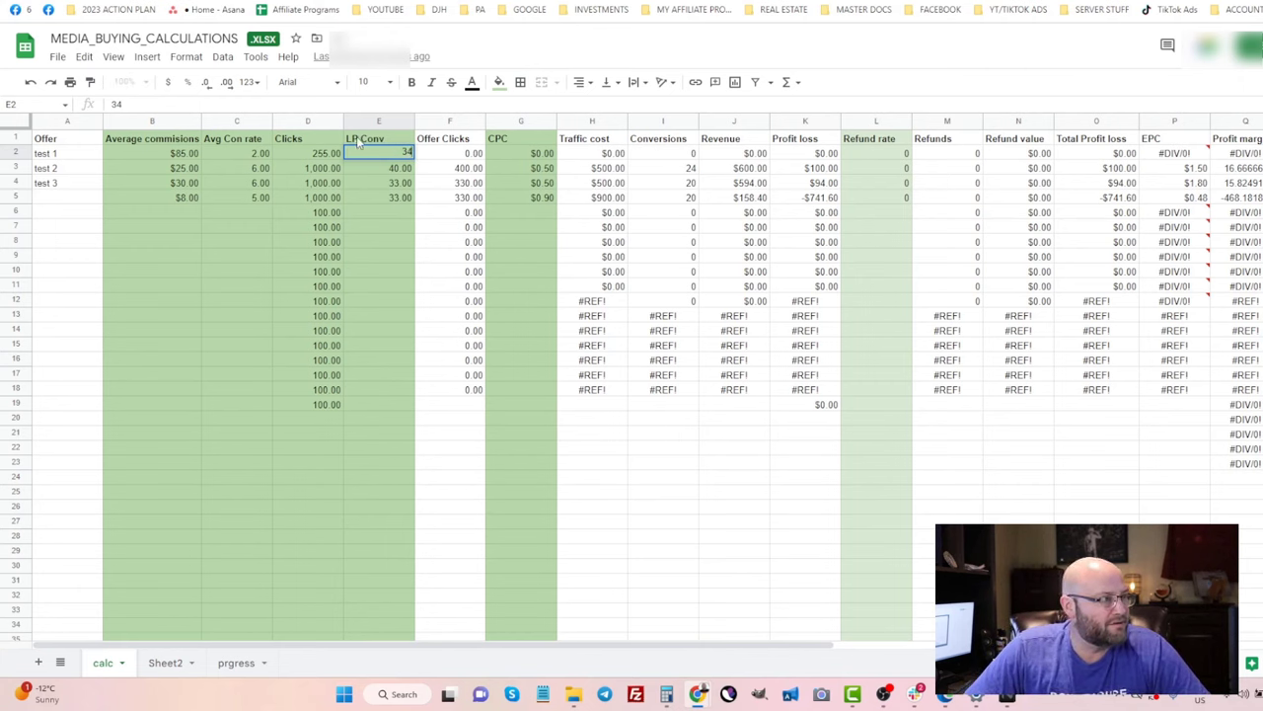
{"action": "left_click", "coordinate": [466, 161]}
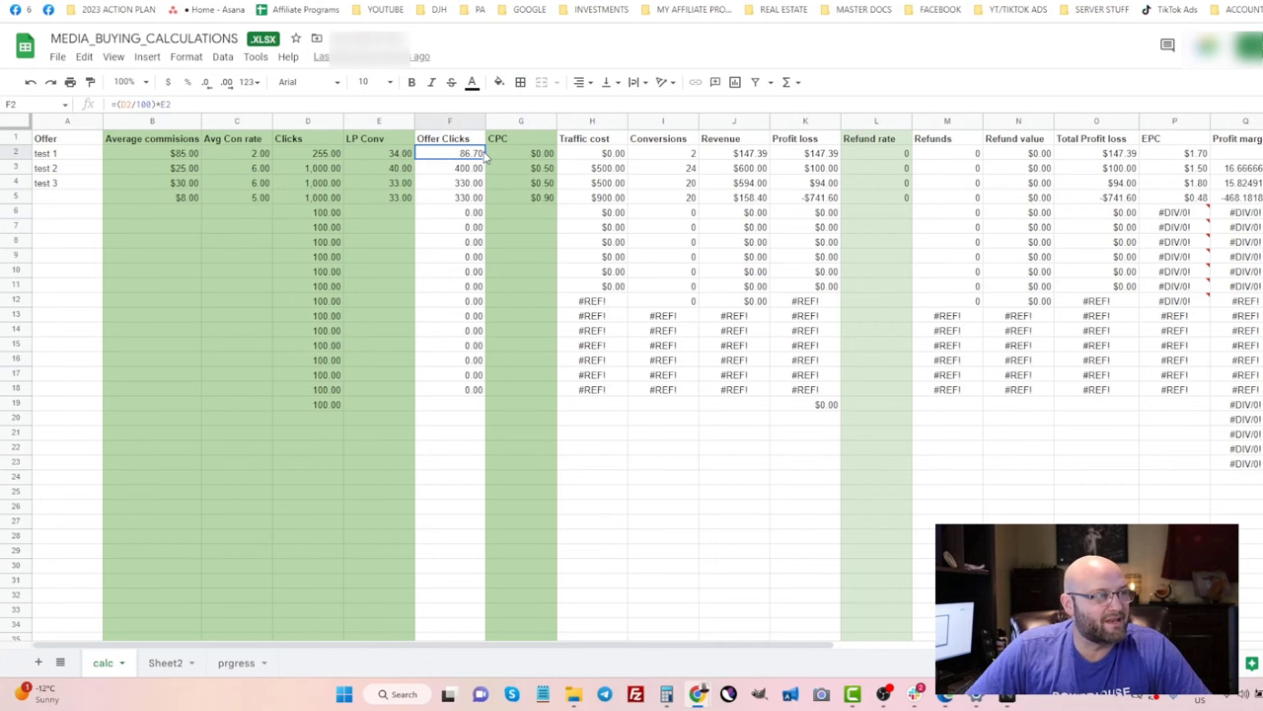
{"action": "key", "text": "alt+Tab"}
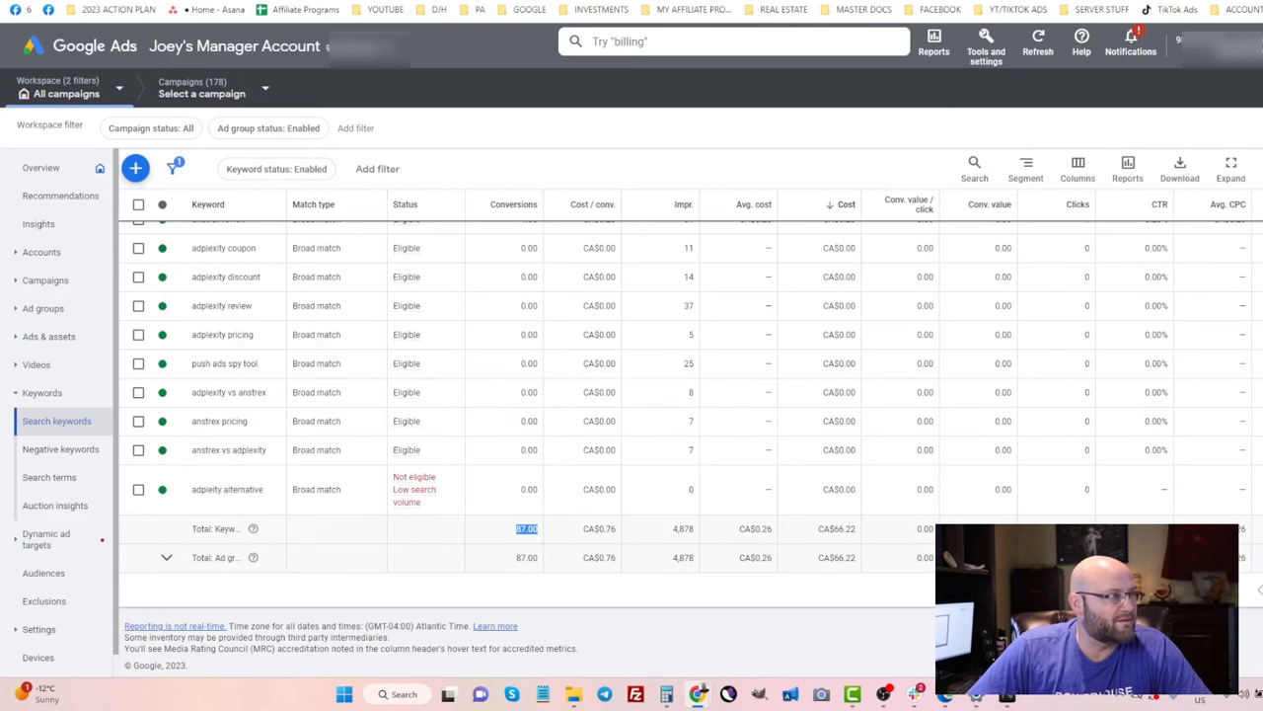
{"action": "key", "text": "alt+Tab"}
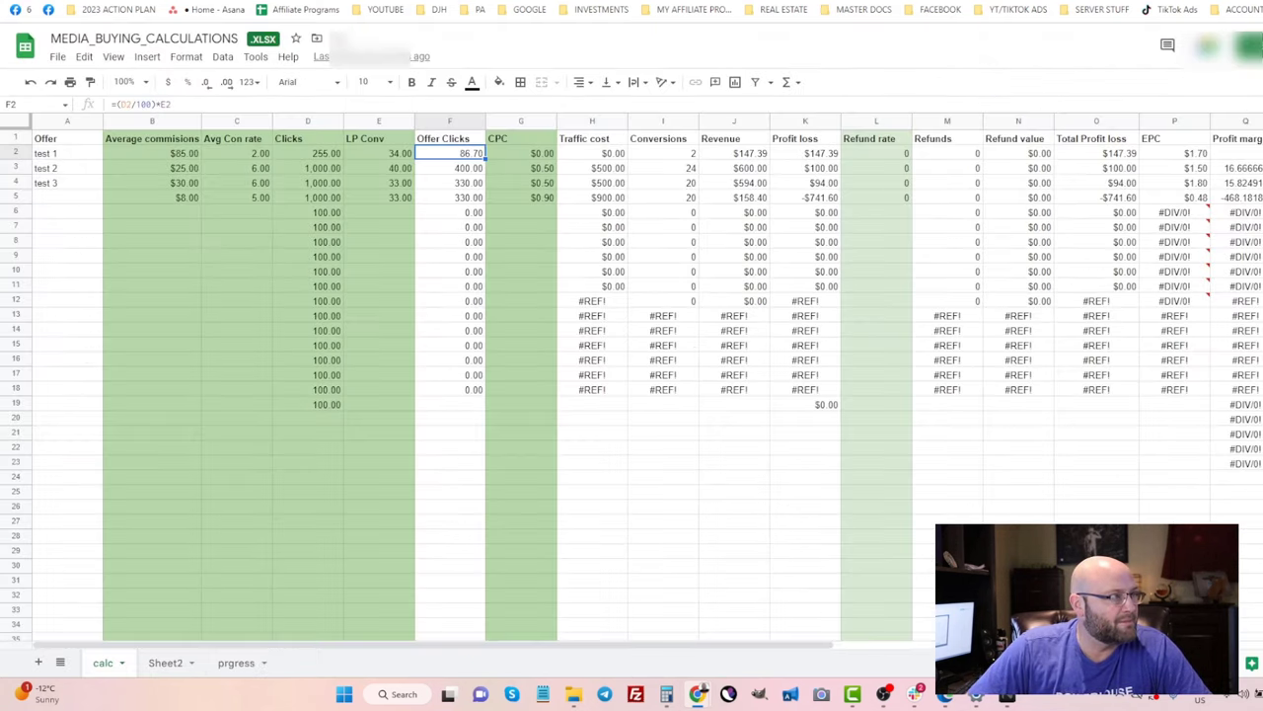
{"action": "left_click", "coordinate": [543, 155]}
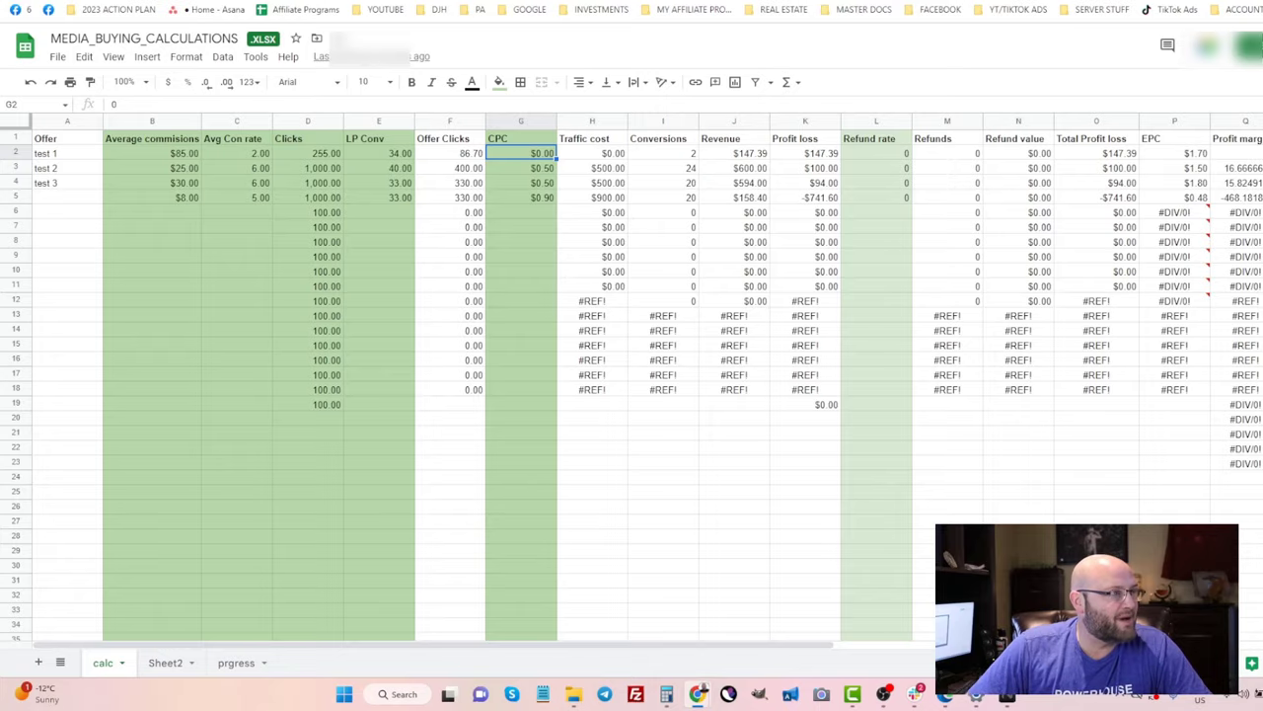
{"action": "key", "text": "alt+Tab"}
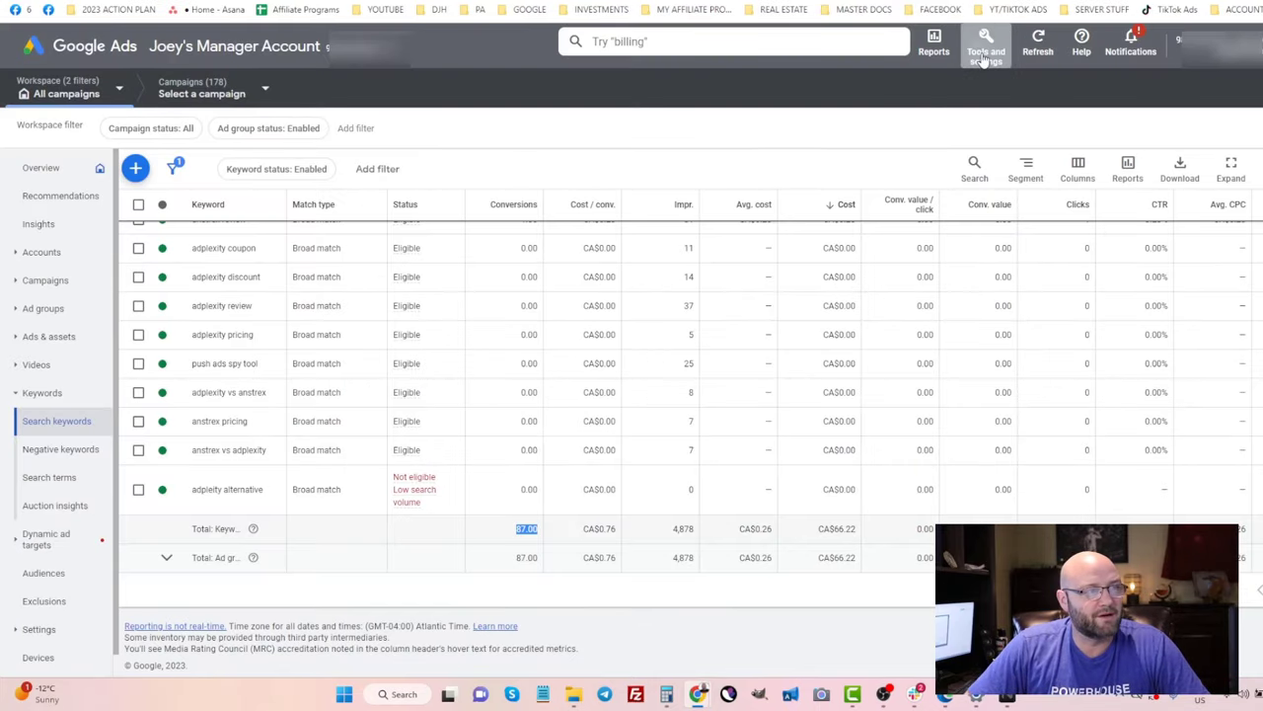
Highlight the CA$0.26 average cost total in the Google Ads keywords report.
{"action": "left_click", "coordinate": [985, 59]}
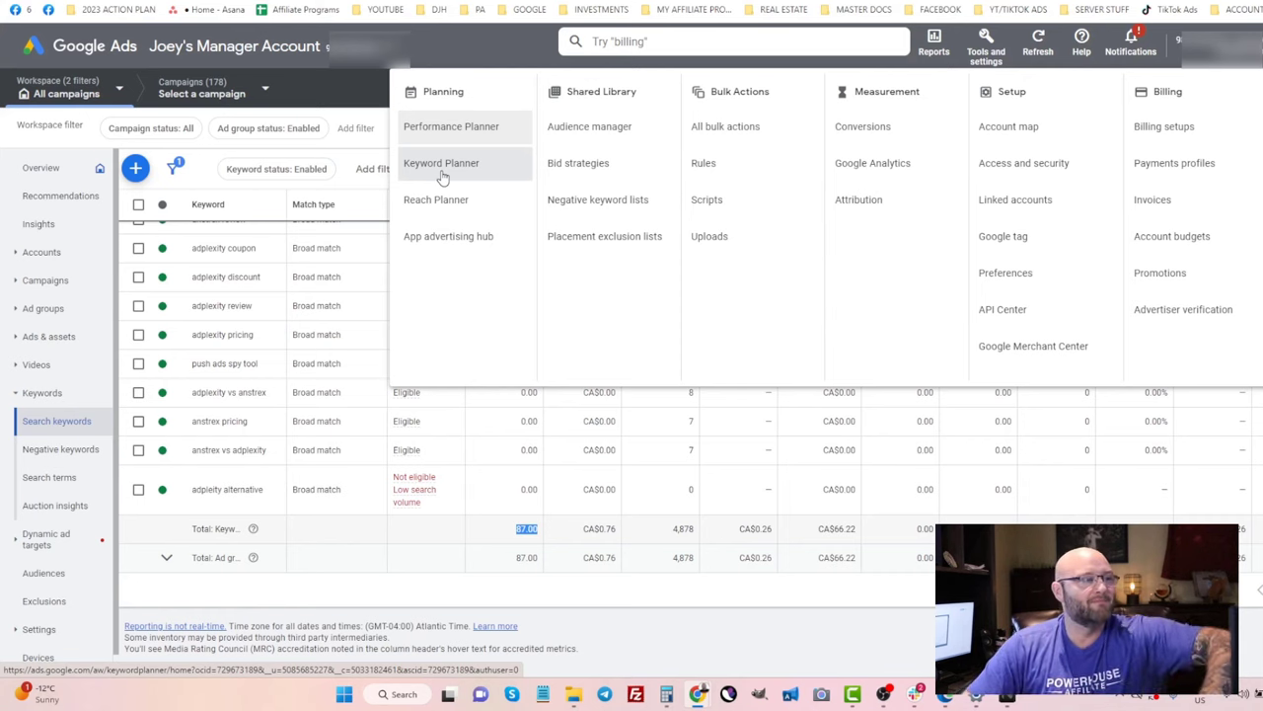
{"action": "left_click", "coordinate": [479, 604]}
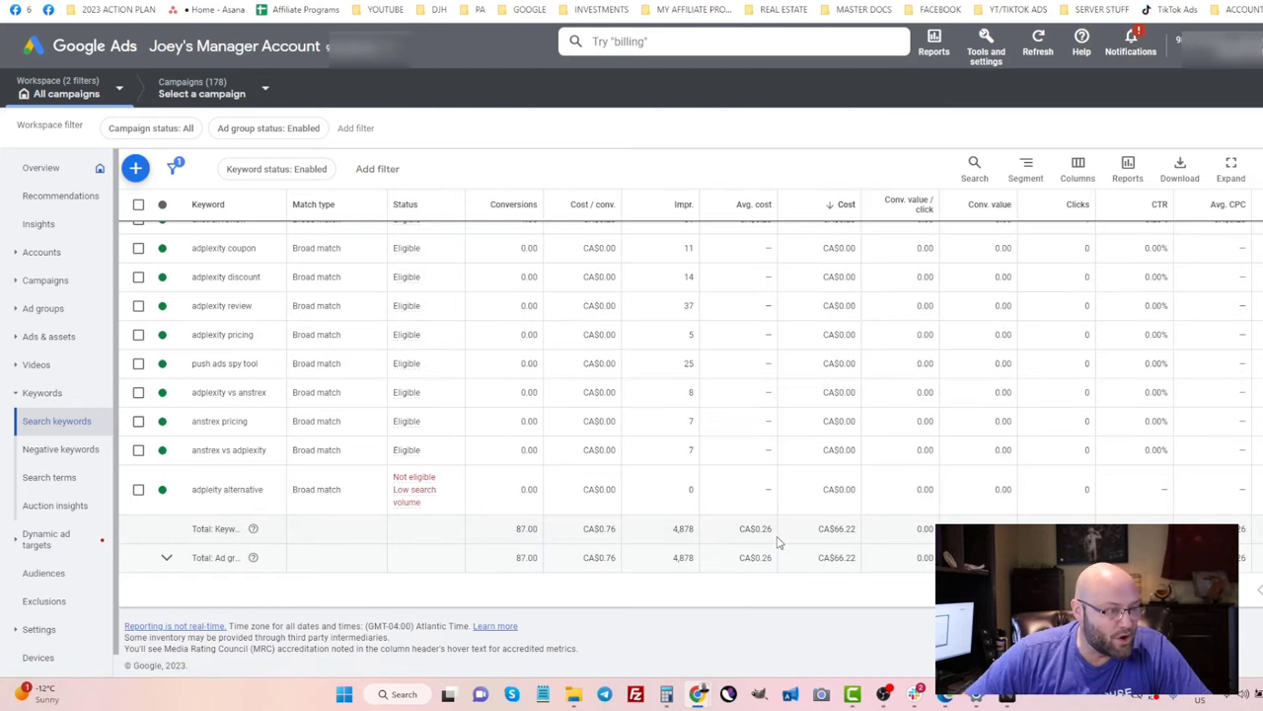
{"action": "left_click_drag", "start_coordinate": [738, 529], "coordinate": [775, 528]}
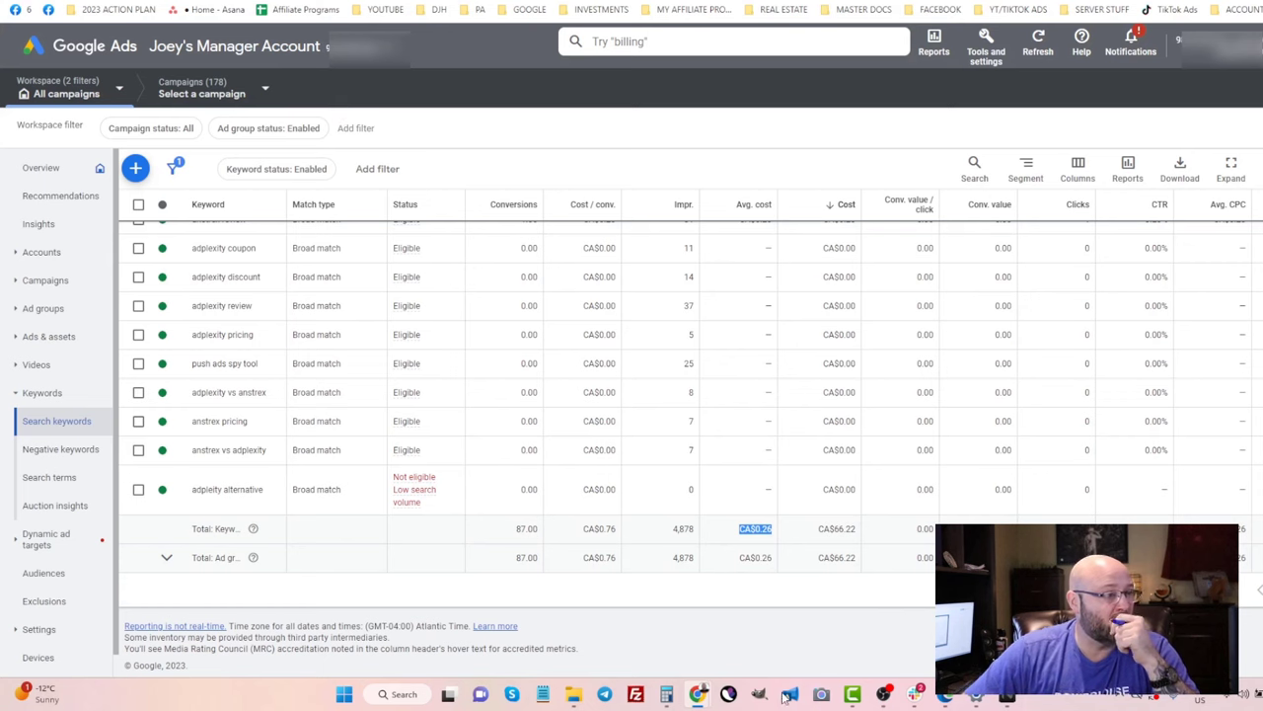
Enter a $0.26 CPC in G2, compare with Google Ads' CA$66.22 cost, and check J2's revenue formula.
{"action": "key", "text": "ctrl+Tab"}
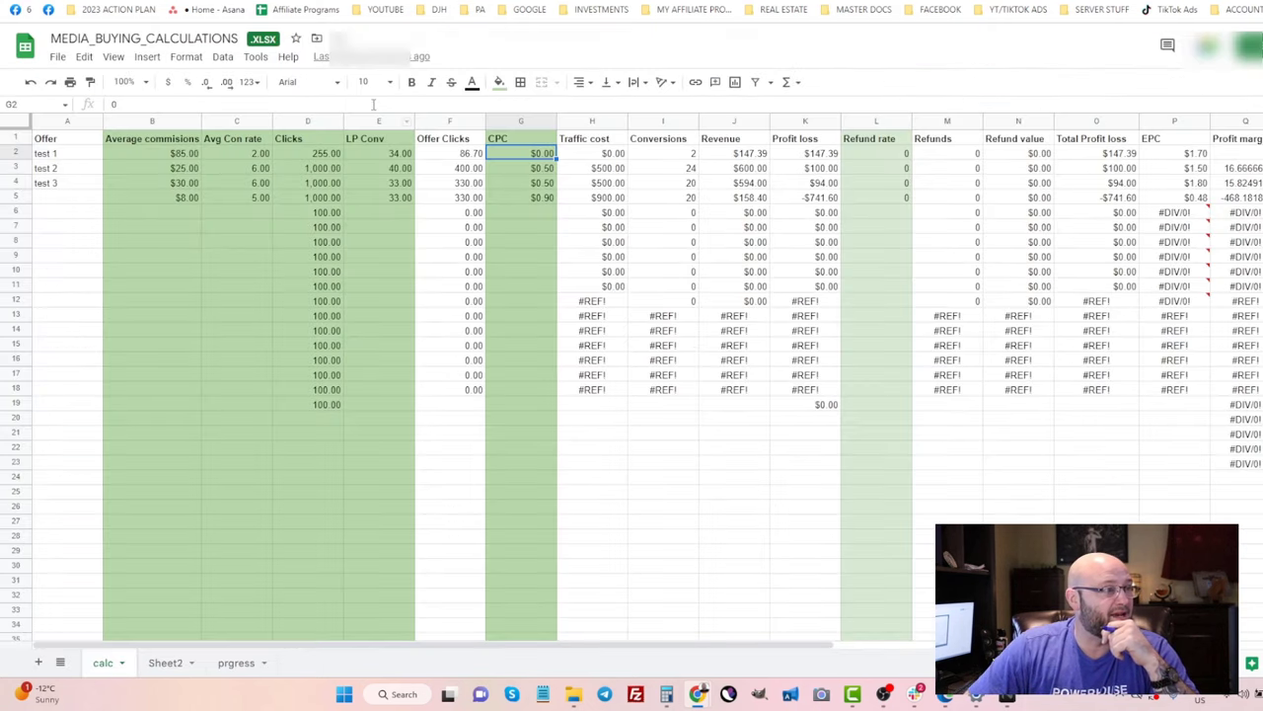
{"action": "type", "text": "0.26"}
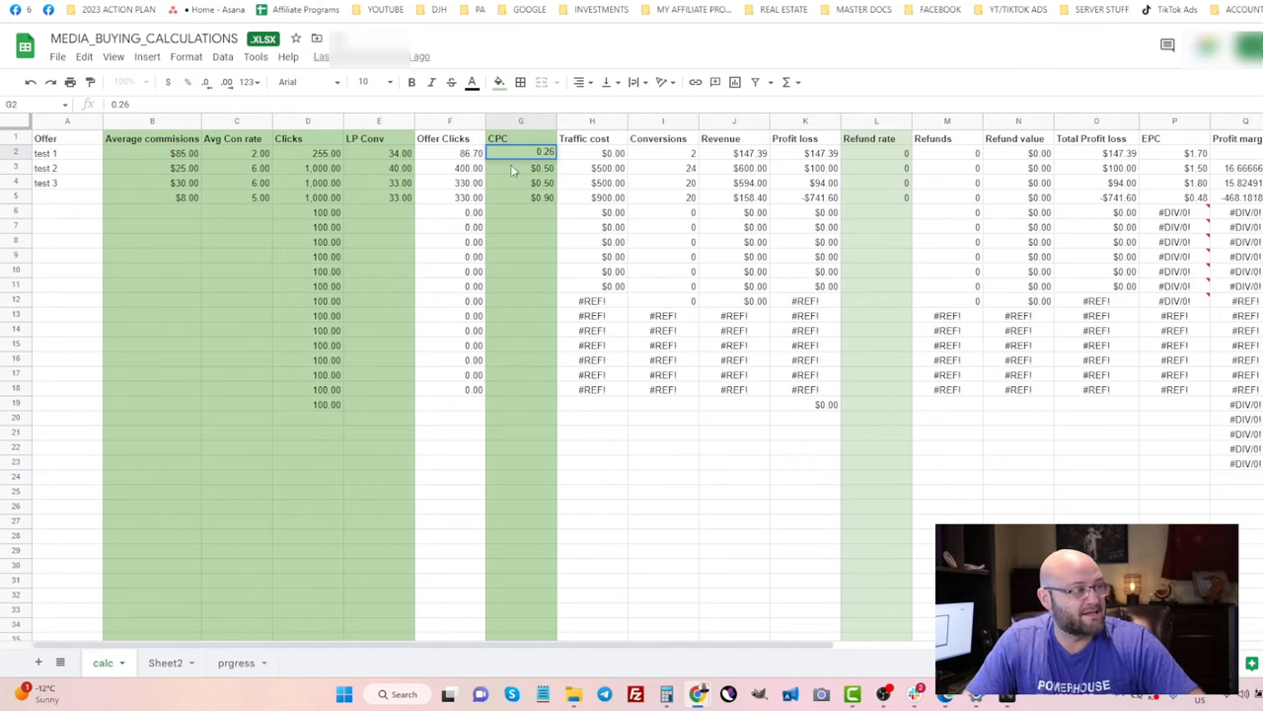
{"action": "key", "text": "Tab"}
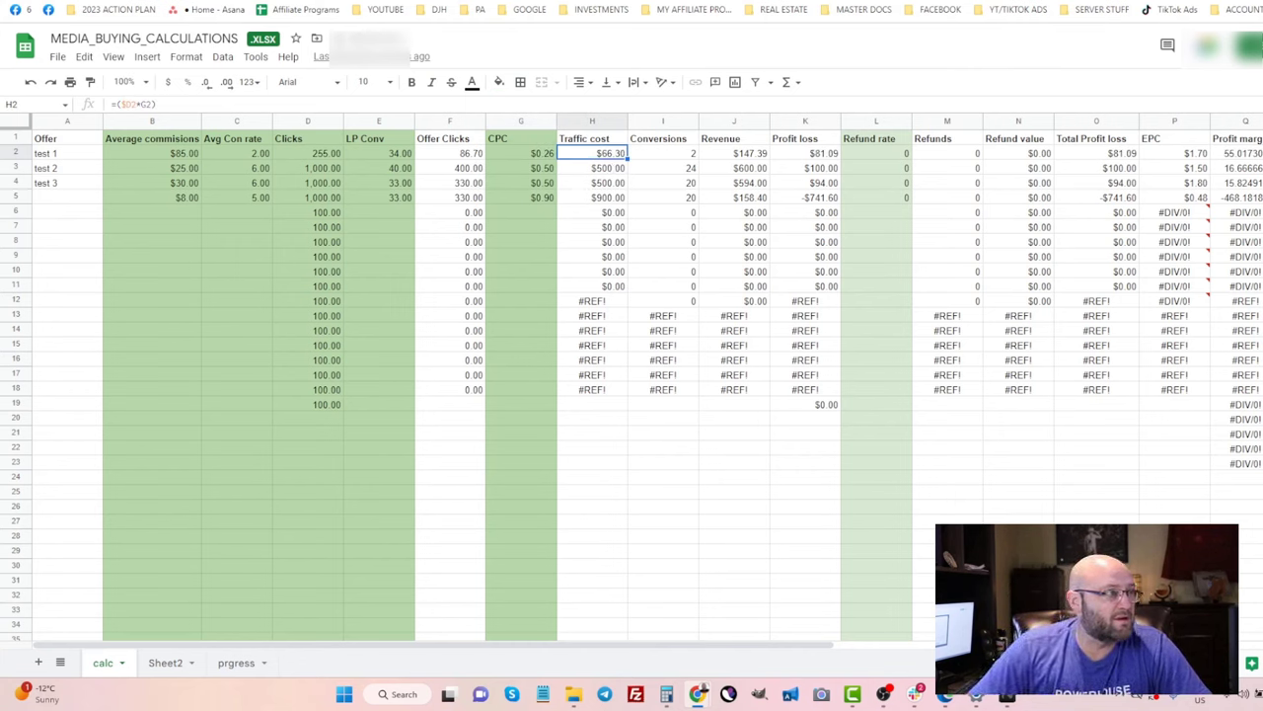
{"action": "key", "text": "ctrl+Tab"}
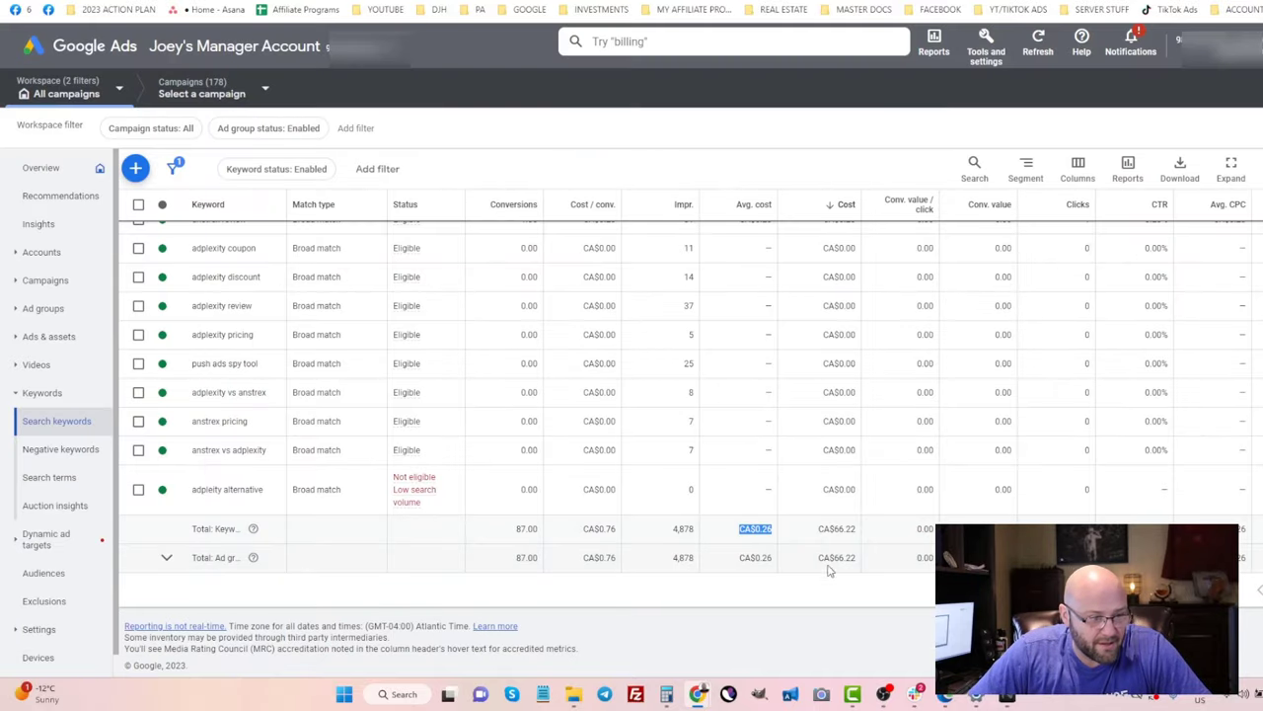
{"action": "left_click_drag", "start_coordinate": [826, 557], "coordinate": [854, 558]}
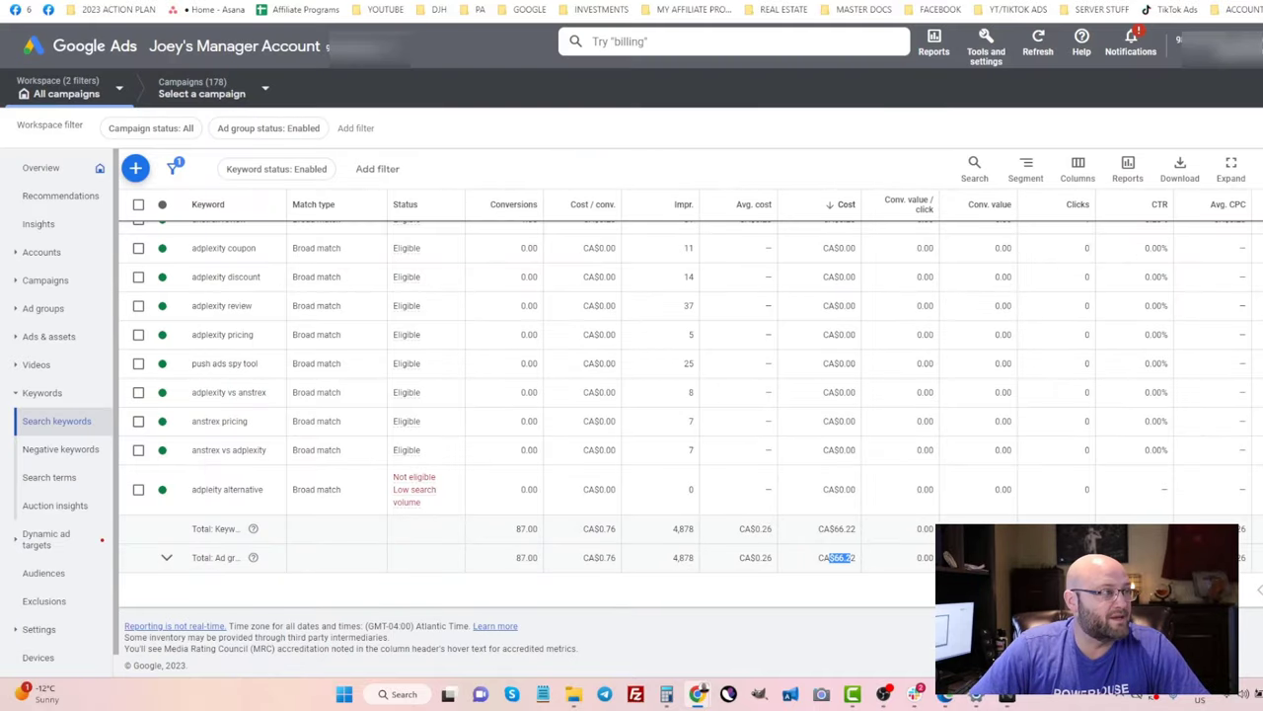
{"action": "key", "text": "ctrl+shift+Tab"}
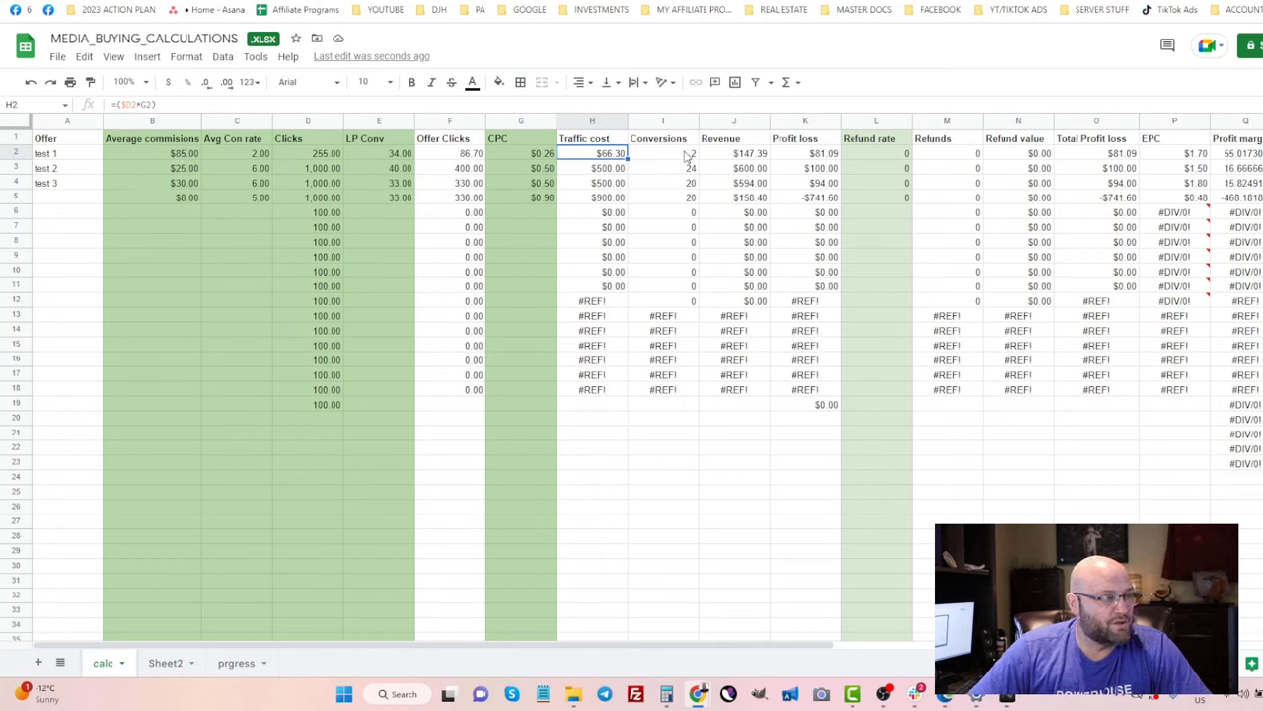
{"action": "left_click", "coordinate": [736, 153]}
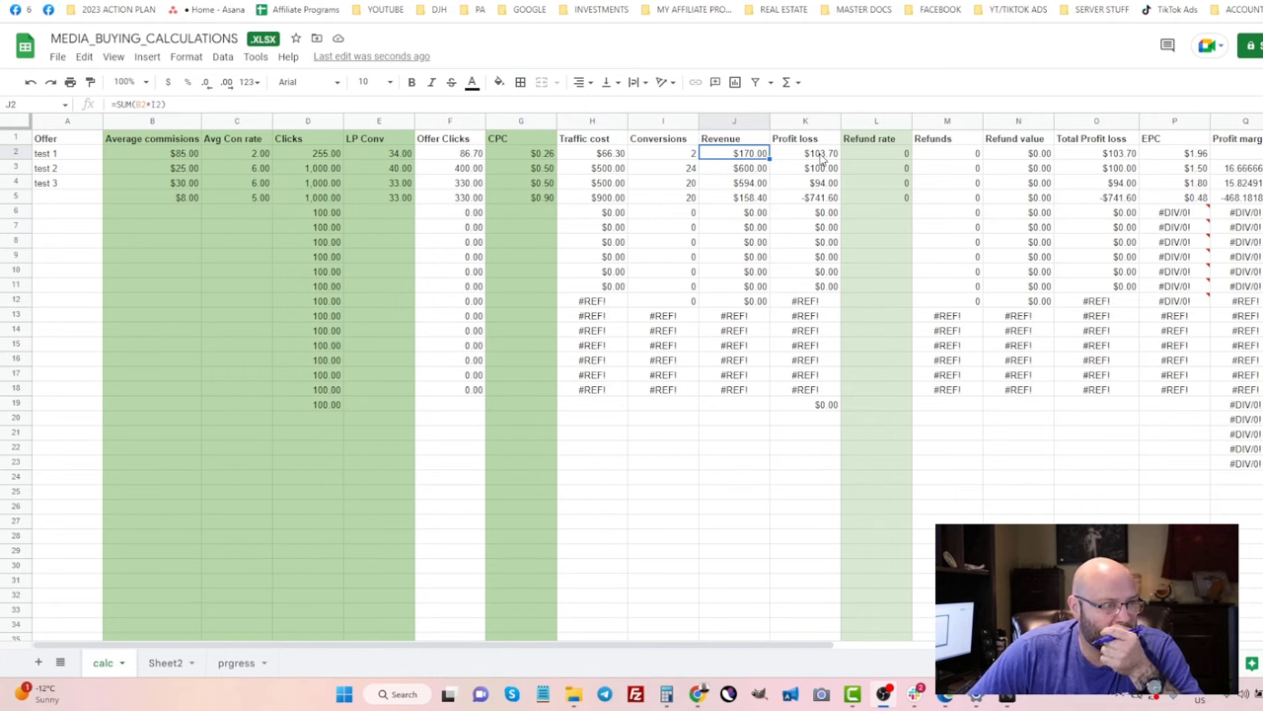
{"action": "left_click", "coordinate": [880, 156]}
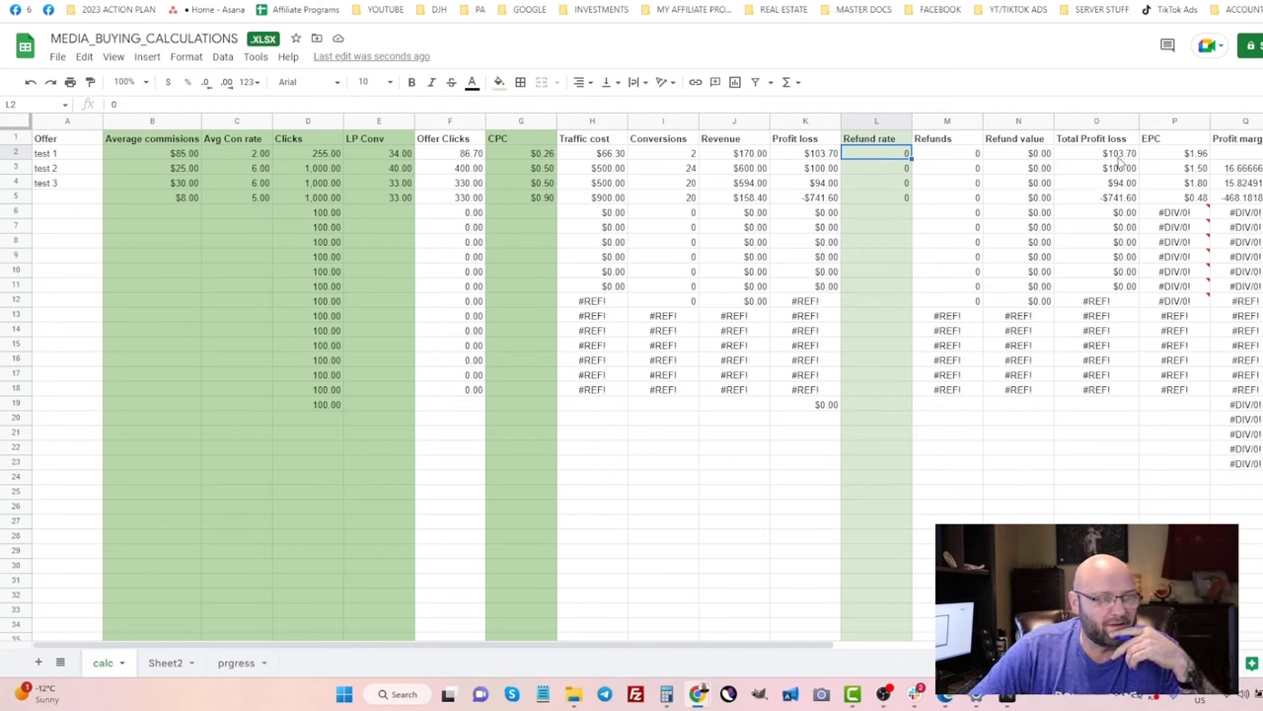
{"action": "left_click", "coordinate": [1188, 154]}
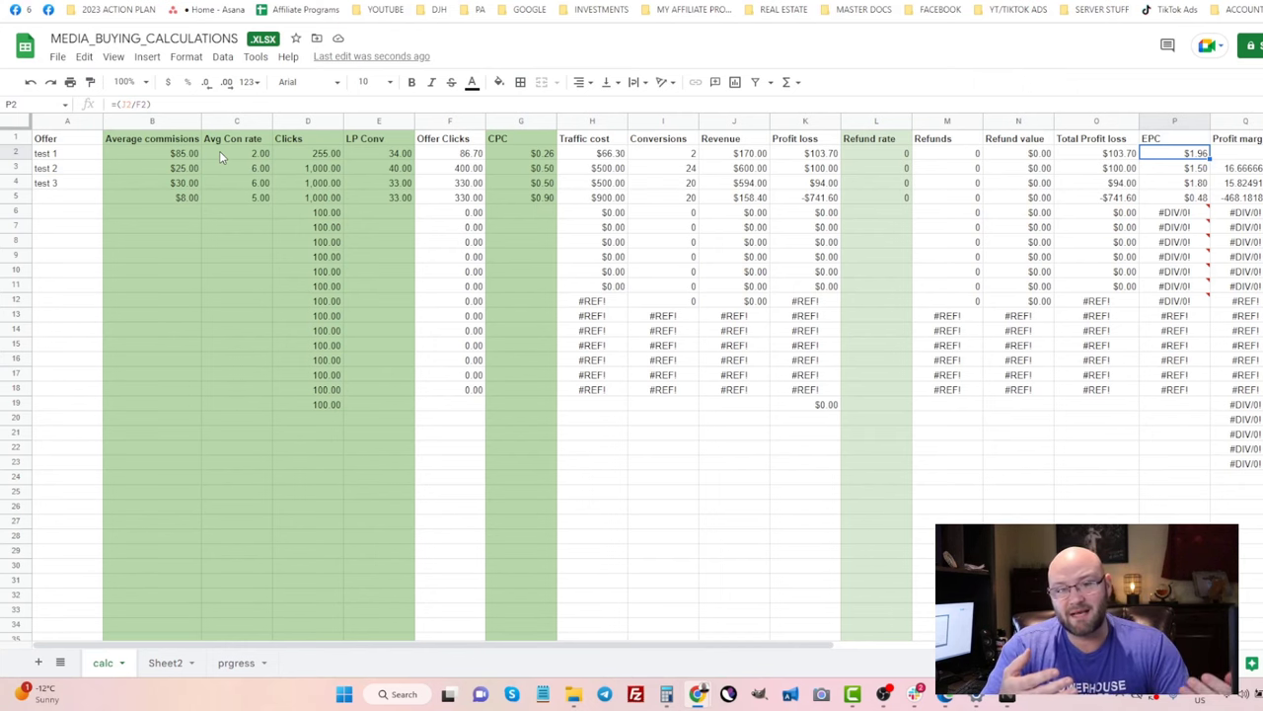
{"action": "left_click", "coordinate": [221, 155]}
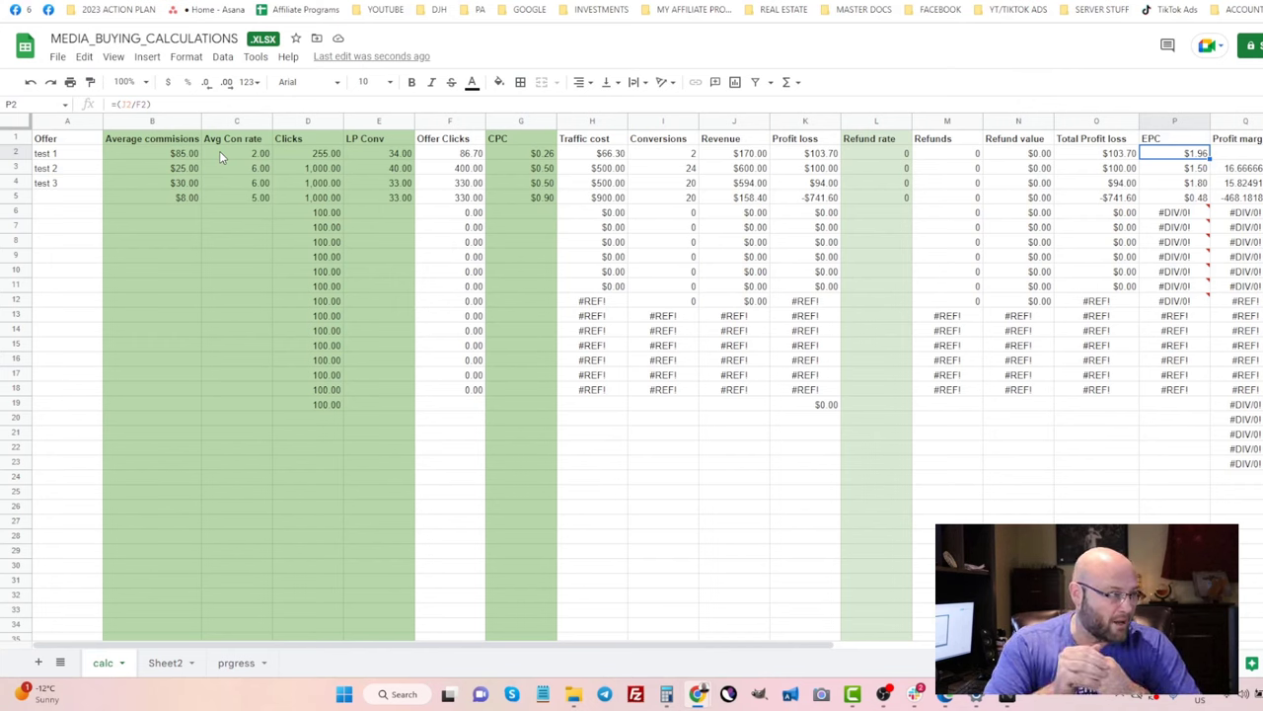
{"action": "left_click_drag", "start_coordinate": [182, 154], "coordinate": [529, 154]}
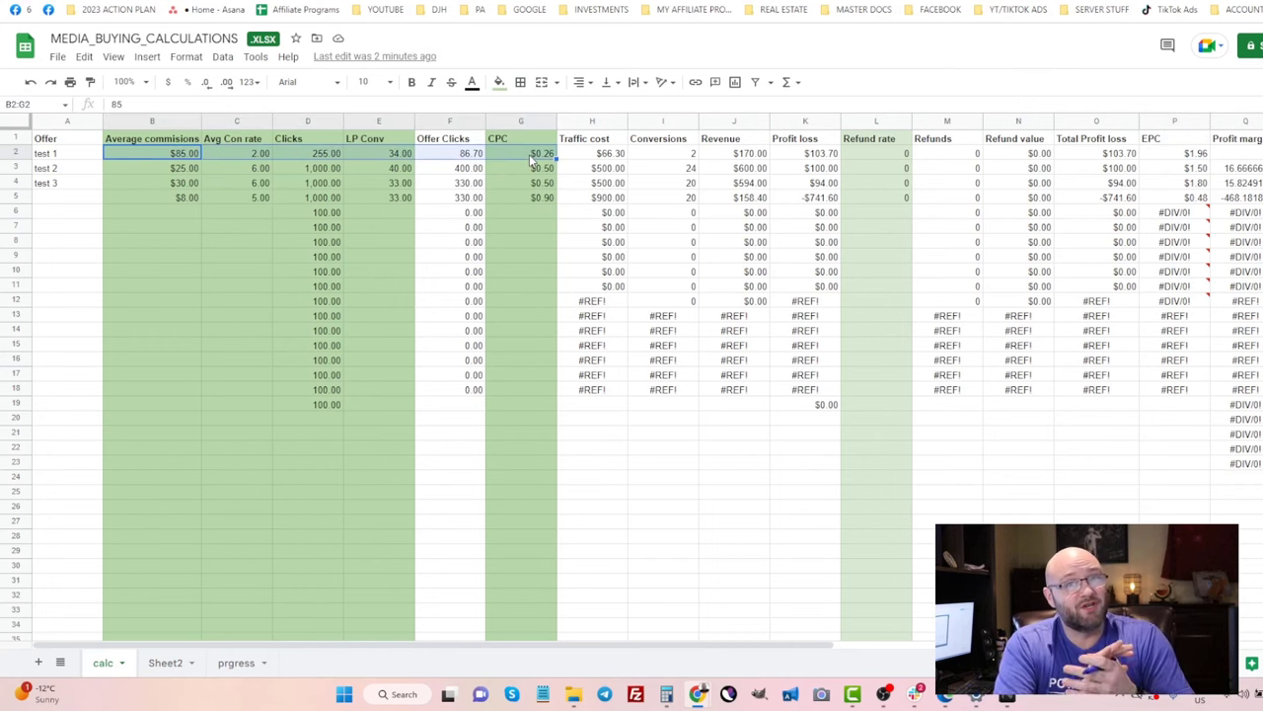